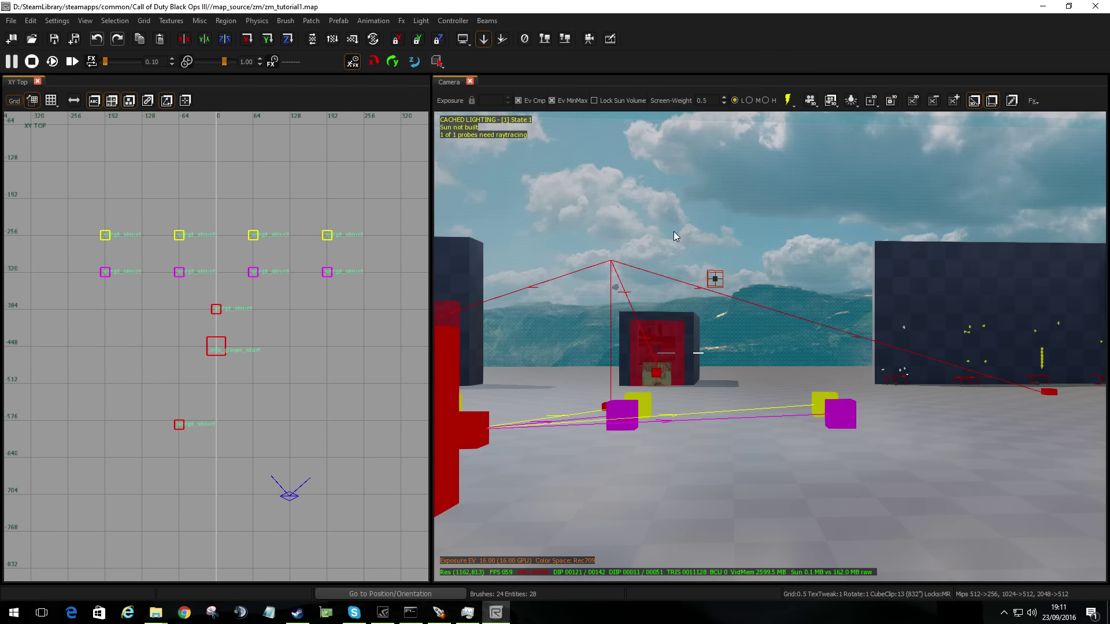
Step: Examine the map's wall blocks, prefabs and spawn structs by moving and turning the camera in the 3D view
{"action": "right_click_drag", "start_coordinate": [902, 423], "coordinate": [483, 399]}
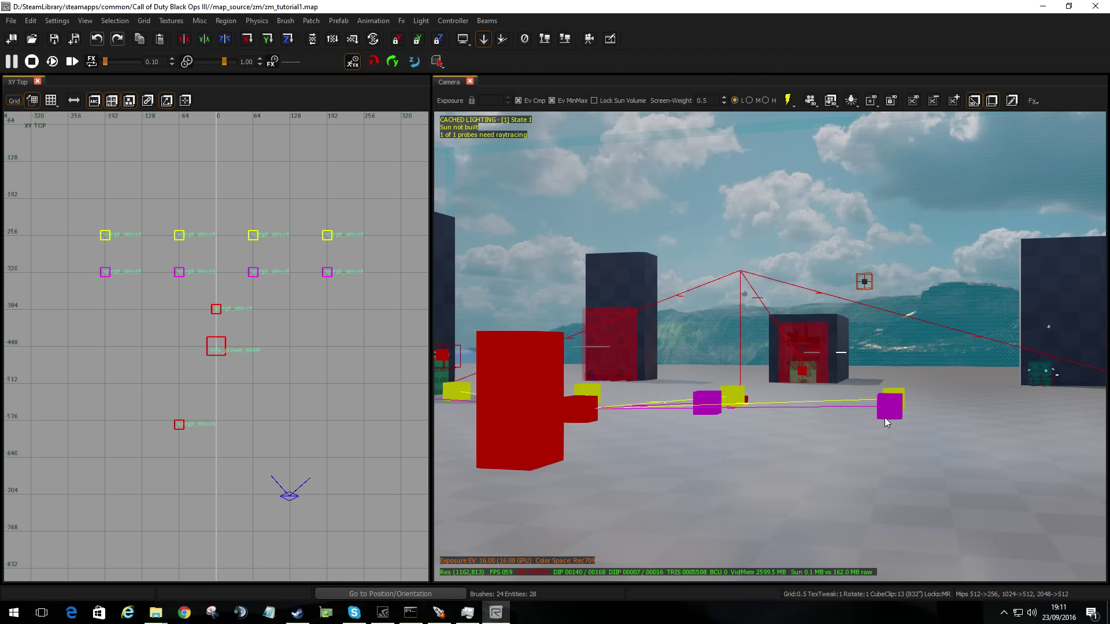
{"action": "key", "text": "a"}
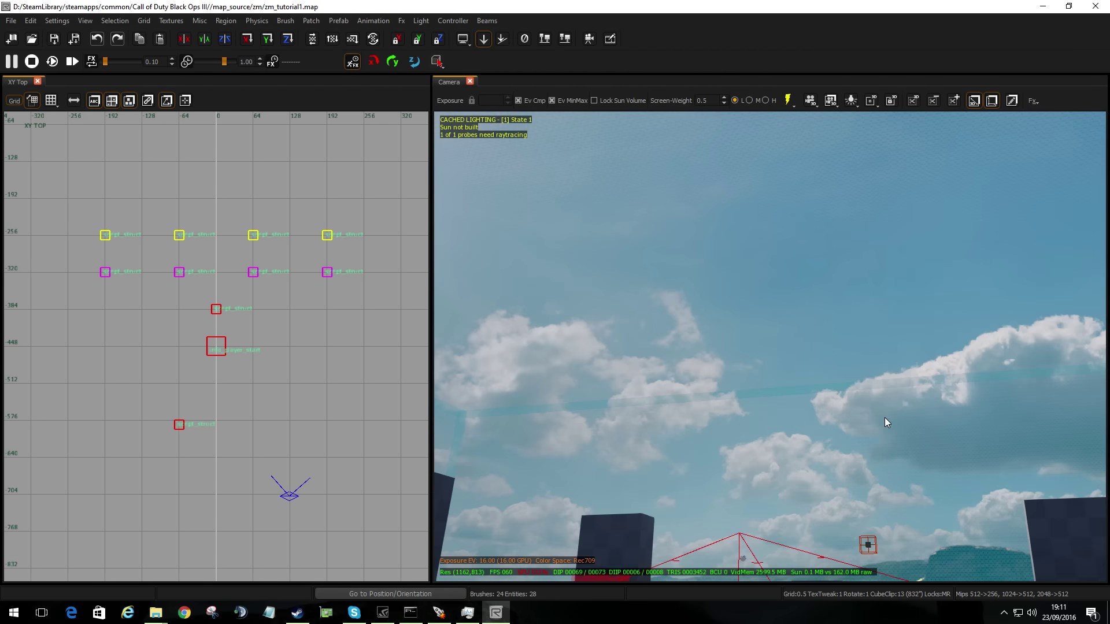
{"action": "key", "text": "Page_Down"}
{"action": "key", "text": "Page_Down"}
{"action": "key", "text": "Page_Up"}
{"action": "key", "text": "Page_Up"}
{"action": "key", "text": "Page_Down"}
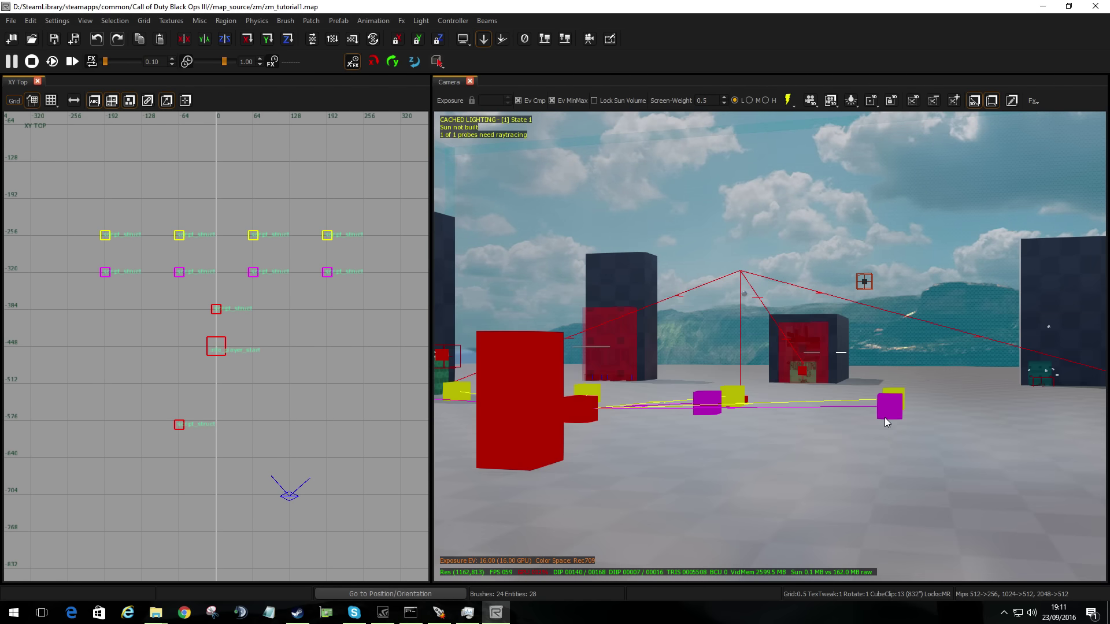
{"action": "key", "text": "c"}
{"action": "key", "text": "d"}
{"action": "scroll", "coordinate": [770, 390], "scroll_direction": "up", "scroll_amount": 3}
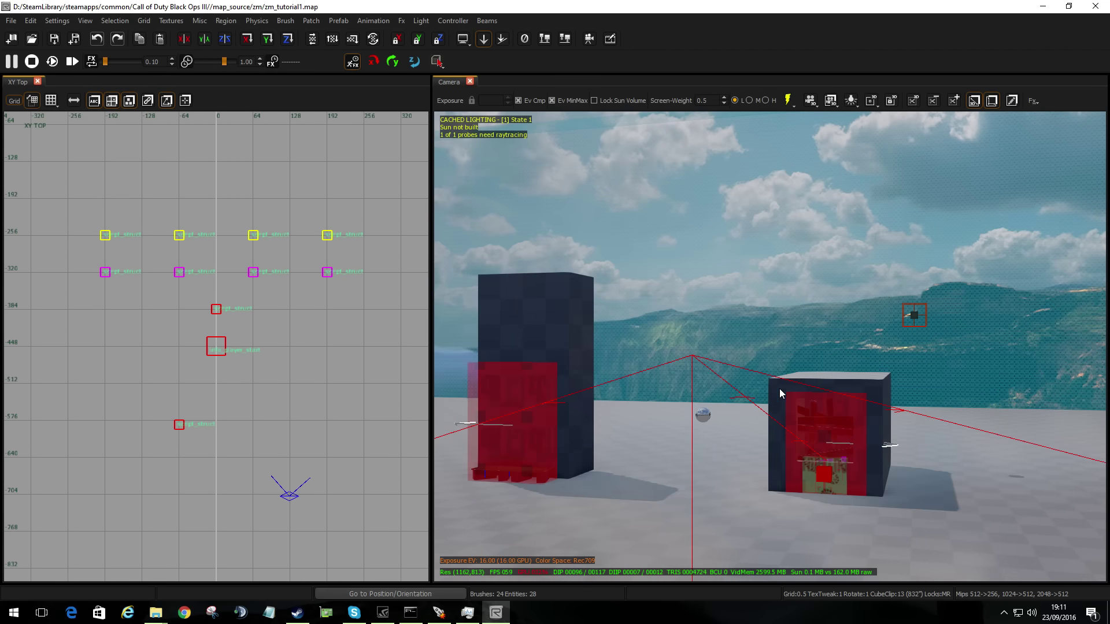
{"action": "scroll", "coordinate": [780, 389], "scroll_direction": "down", "scroll_amount": 3}
{"action": "scroll", "coordinate": [771, 425], "scroll_direction": "up", "scroll_amount": 4}
{"action": "scroll", "coordinate": [771, 403], "scroll_direction": "down", "scroll_amount": 4}
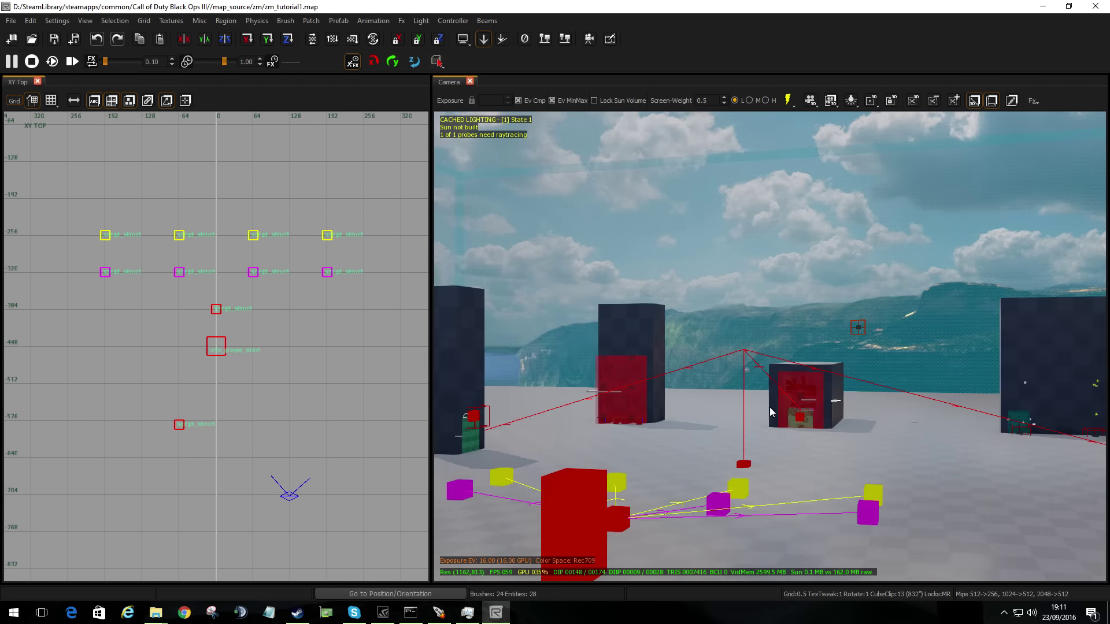
{"action": "scroll", "coordinate": [770, 412], "scroll_direction": "down", "scroll_amount": 3}
{"action": "right_click_drag", "start_coordinate": [763, 414], "coordinate": [855, 437]}
{"action": "scroll", "coordinate": [762, 420], "scroll_direction": "up", "scroll_amount": 2}
{"action": "scroll", "coordinate": [762, 420], "scroll_direction": "up", "scroll_amount": 3}
{"action": "scroll", "coordinate": [762, 428], "scroll_direction": "down", "scroll_amount": 5}
{"action": "key", "text": "c"}
{"action": "key", "text": "c"}
{"action": "key", "text": "c"}
{"action": "mouse_move", "coordinate": [730, 449]}
{"action": "right_mouse_down"}
{"action": "mouse_move", "coordinate": [683, 449]}
{"action": "mouse_move", "coordinate": [712, 428]}
{"action": "mouse_move", "coordinate": [722, 439]}
{"action": "mouse_move", "coordinate": [653, 463]}
{"action": "mouse_move", "coordinate": [728, 439]}
{"action": "mouse_move", "coordinate": [717, 445]}
{"action": "right_mouse_up"}
Step: Widen the 2D grid view and cycle it through the top, front and side projections, ending on top
{"action": "left_click_drag", "start_coordinate": [429, 315], "coordinate": [481, 318]}
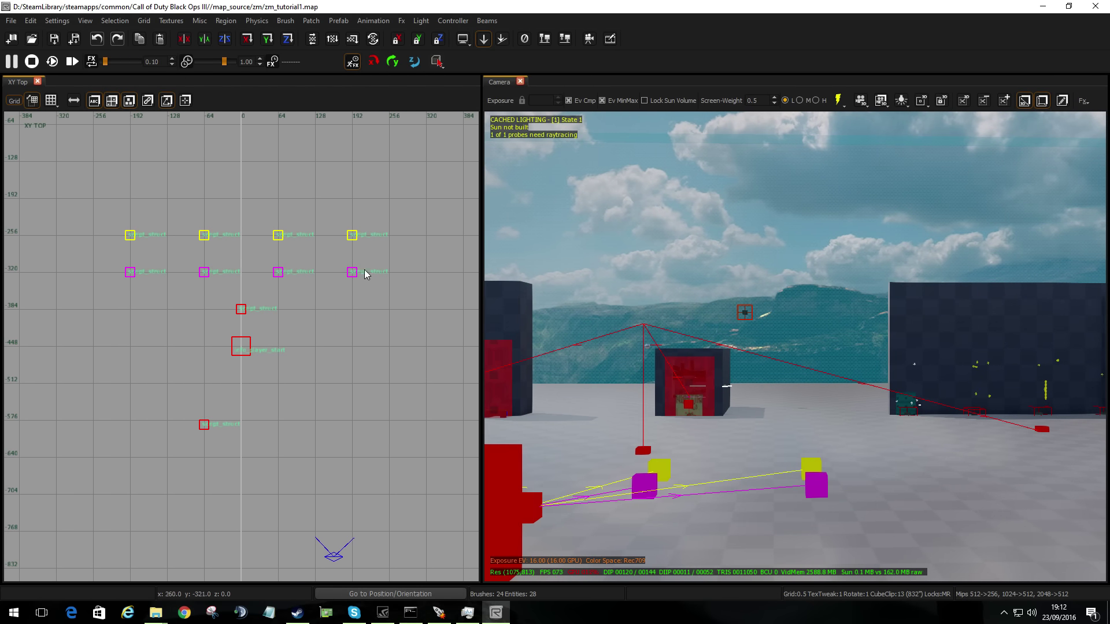
{"action": "scroll", "coordinate": [210, 317], "scroll_direction": "down", "scroll_amount": 1}
{"action": "scroll", "coordinate": [210, 317], "scroll_direction": "down", "scroll_amount": 6}
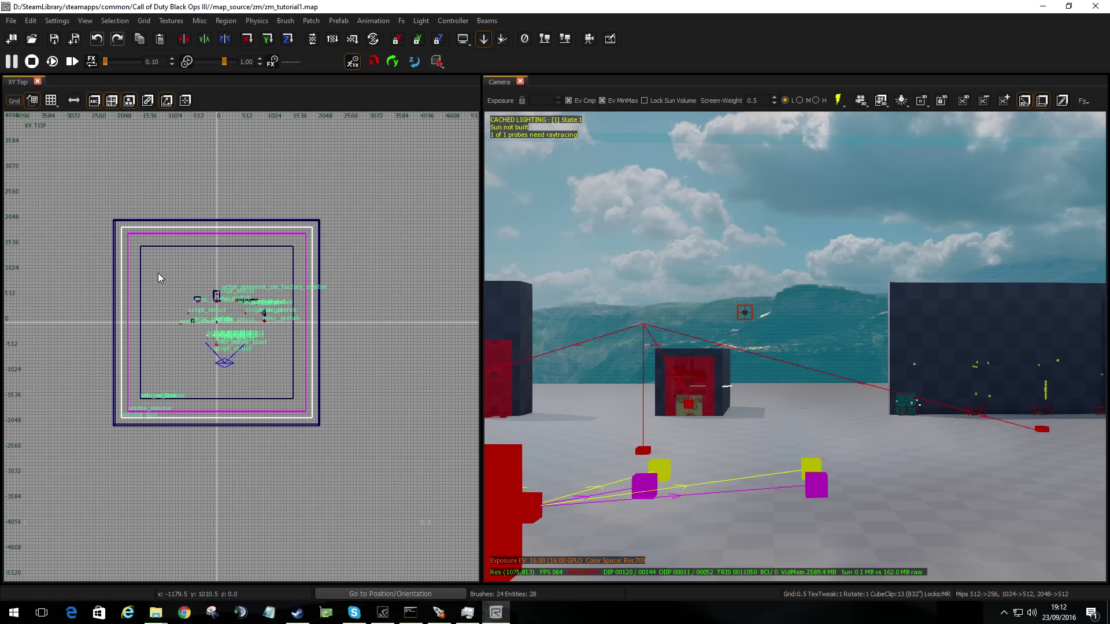
{"action": "key", "text": "ctrl+Tab"}
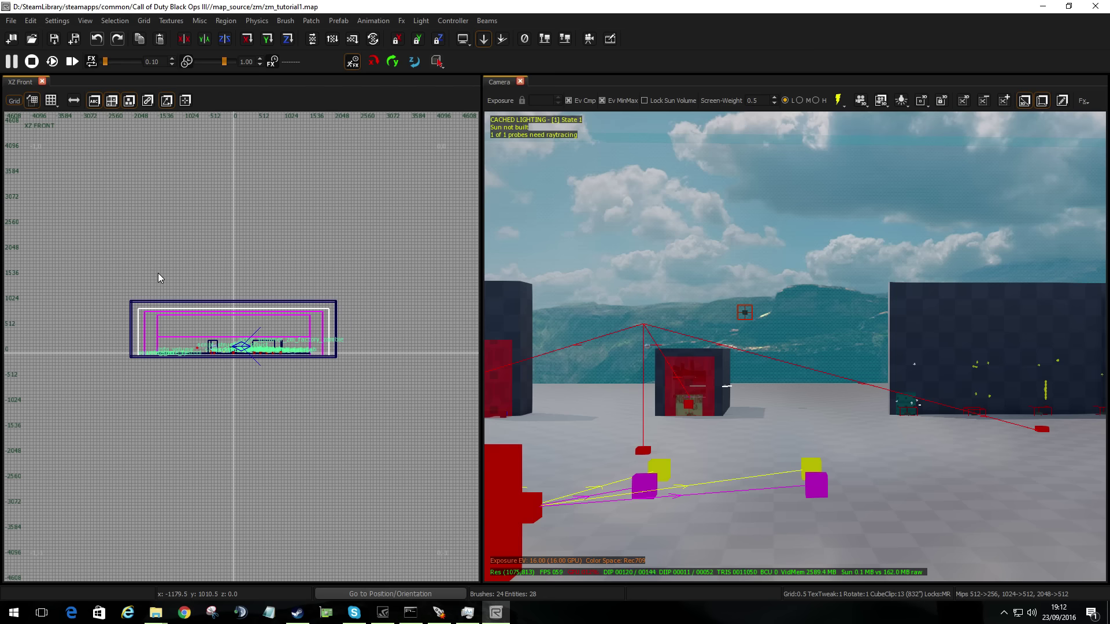
{"action": "key", "text": "ctrl+Tab"}
{"action": "key", "text": "ctrl+Tab"}
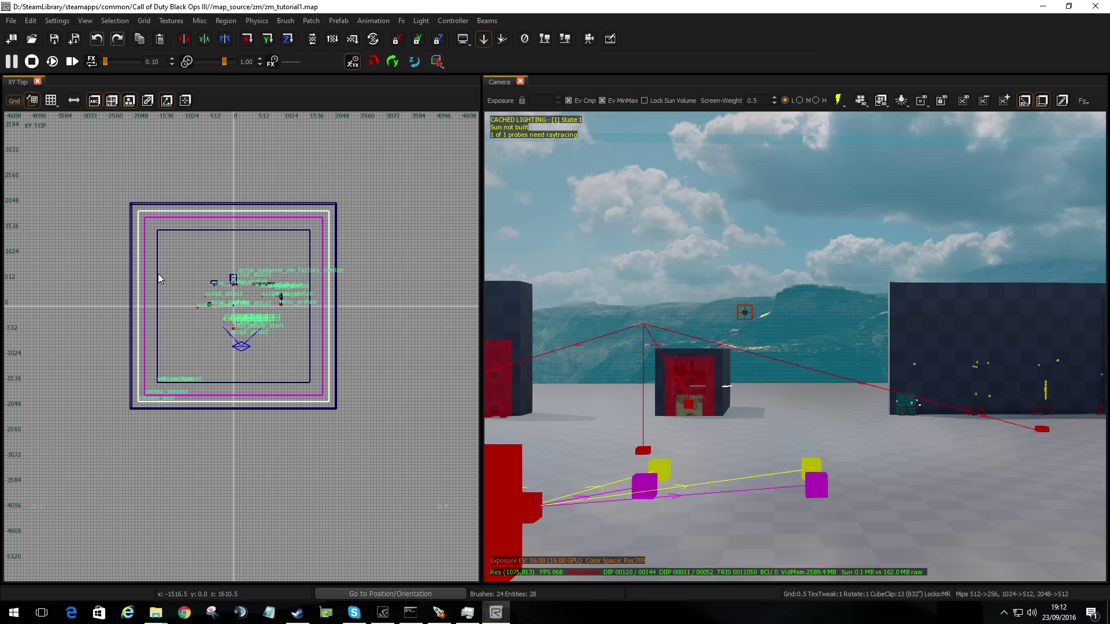
{"action": "key", "text": "ctrl+Tab"}
{"action": "key", "text": "ctrl+Tab"}
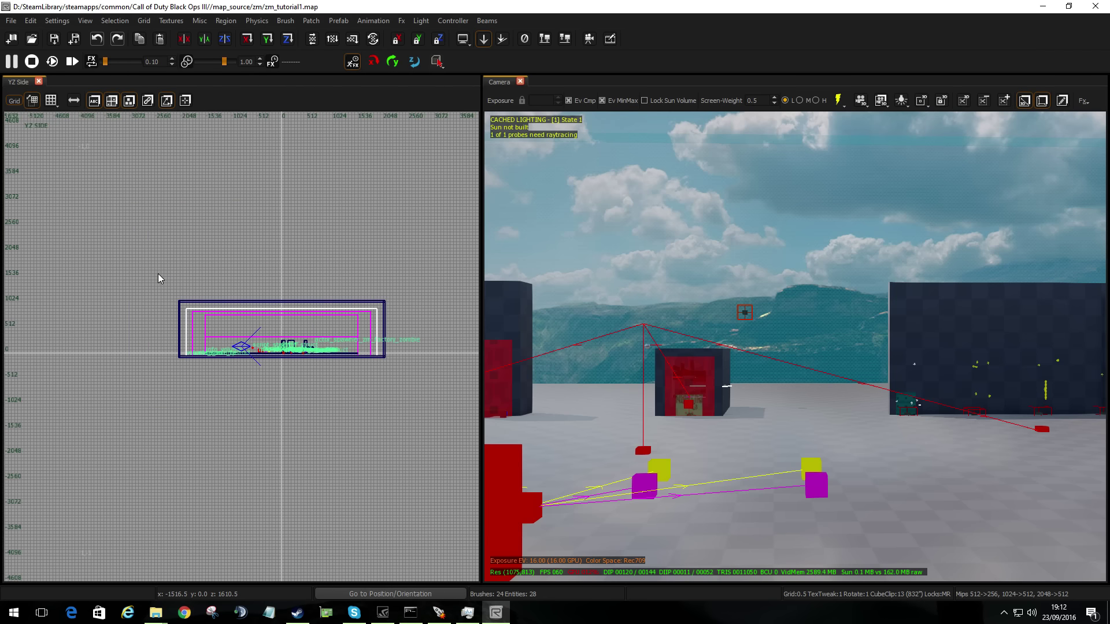
{"action": "key", "text": "ctrl+Tab"}
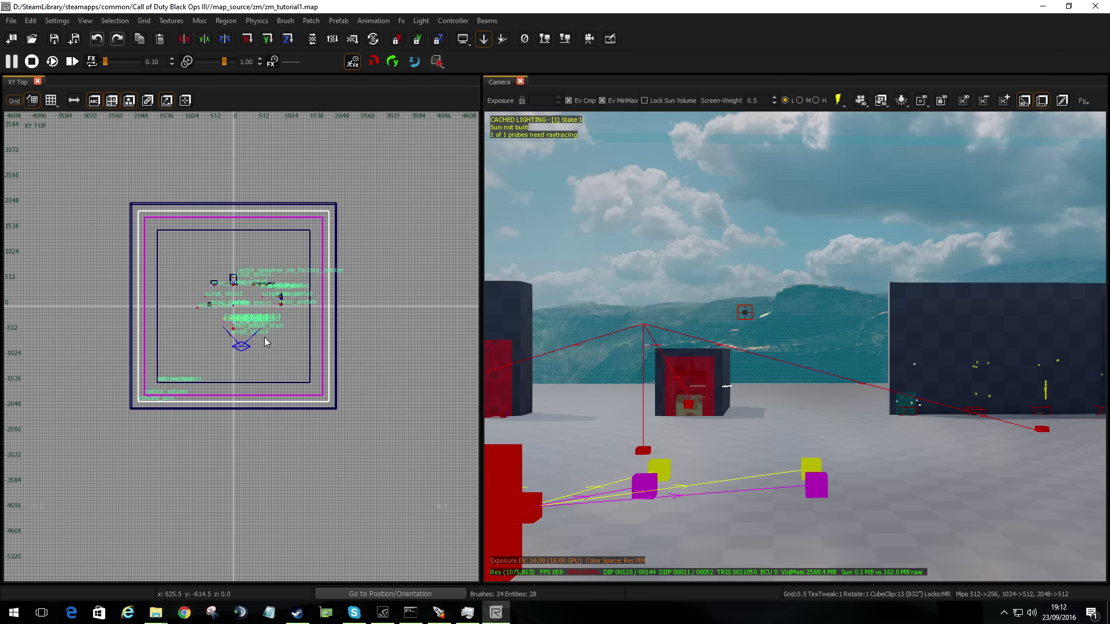
Step: Examine the map's full extent and the area around its origin in the top view
{"action": "scroll", "coordinate": [263, 295], "scroll_direction": "down", "scroll_amount": 3}
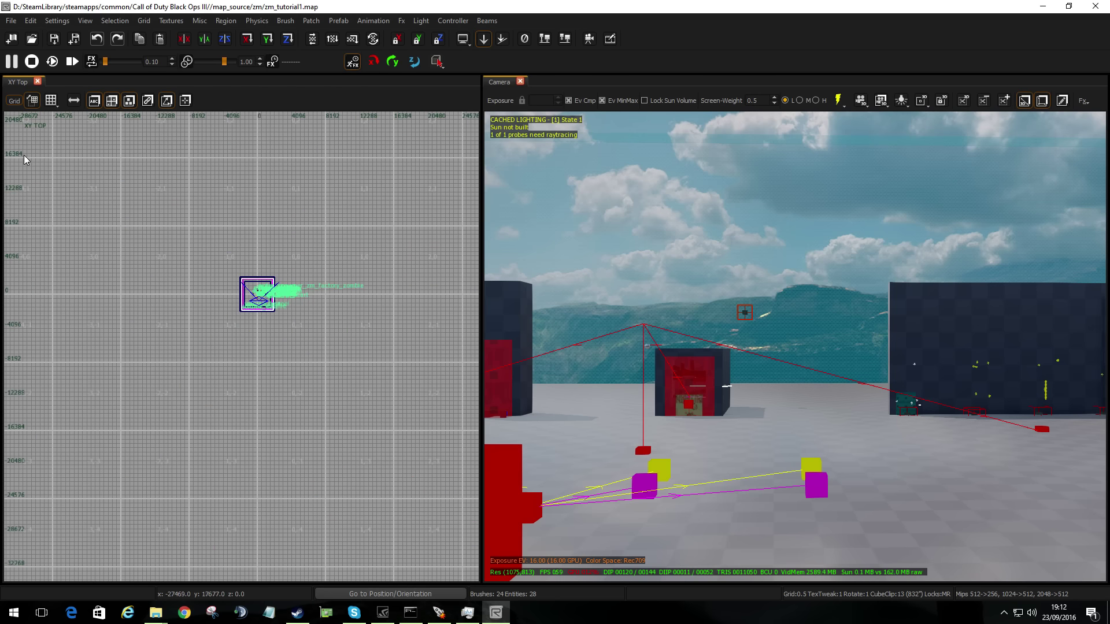
{"action": "scroll", "coordinate": [260, 301], "scroll_direction": "up", "scroll_amount": 4}
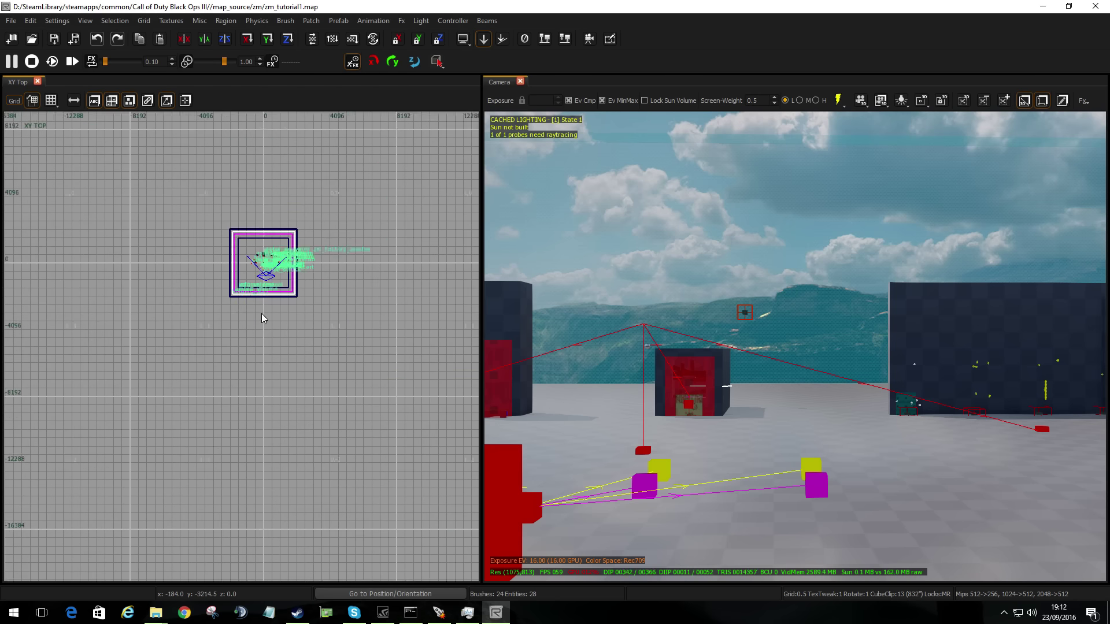
{"action": "scroll", "coordinate": [262, 278], "scroll_direction": "up", "scroll_amount": 5}
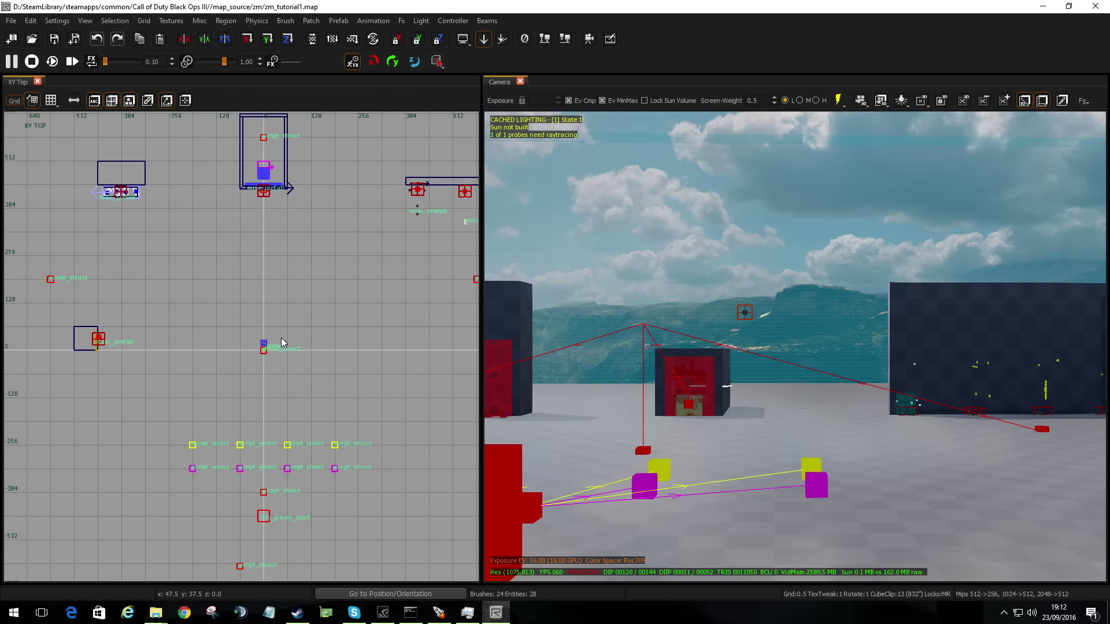
{"action": "scroll", "coordinate": [282, 360], "scroll_direction": "down", "scroll_amount": 3}
{"action": "scroll", "coordinate": [291, 334], "scroll_direction": "up", "scroll_amount": 6}
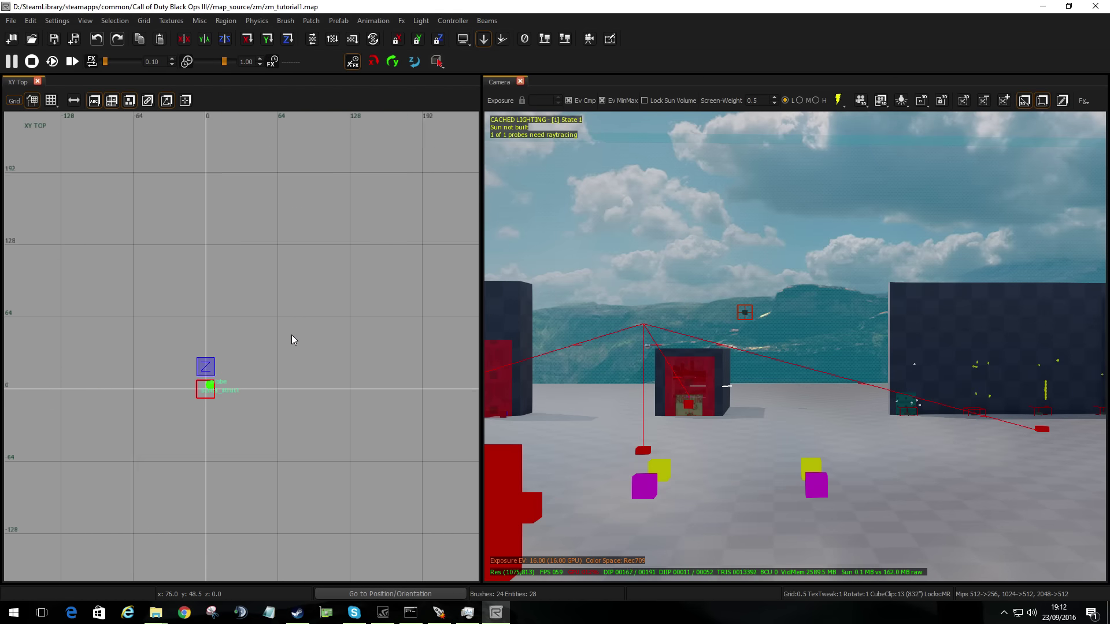
{"action": "scroll", "coordinate": [243, 330], "scroll_direction": "down", "scroll_amount": 2}
{"action": "scroll", "coordinate": [264, 349], "scroll_direction": "up", "scroll_amount": 2}
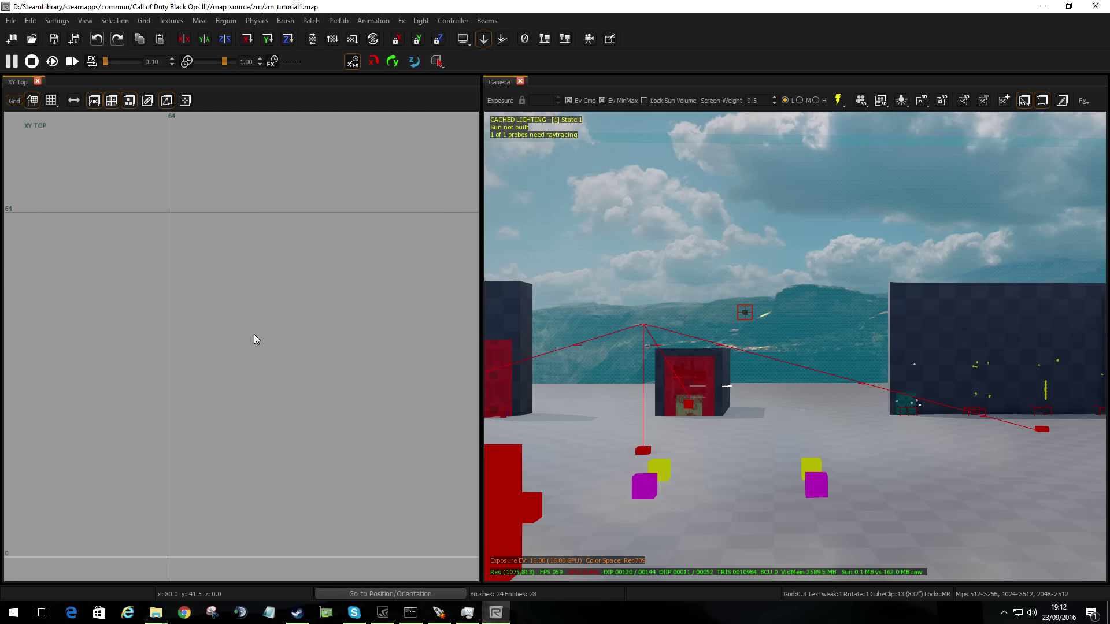
Step: Step through the coarser grid sizes and set the grid to 4 units
{"action": "key", "text": "bracketright"}
{"action": "key", "text": "bracketright"}
{"action": "key", "text": "bracketright"}
{"action": "key", "text": "bracketright"}
{"action": "key", "text": "bracketright"}
{"action": "key", "text": "bracketright"}
{"action": "key", "text": "bracketright"}
{"action": "key", "text": "bracketright"}
{"action": "key", "text": "bracketright"}
{"action": "scroll", "coordinate": [257, 330], "scroll_direction": "down", "scroll_amount": 14}
{"action": "key", "text": "3"}
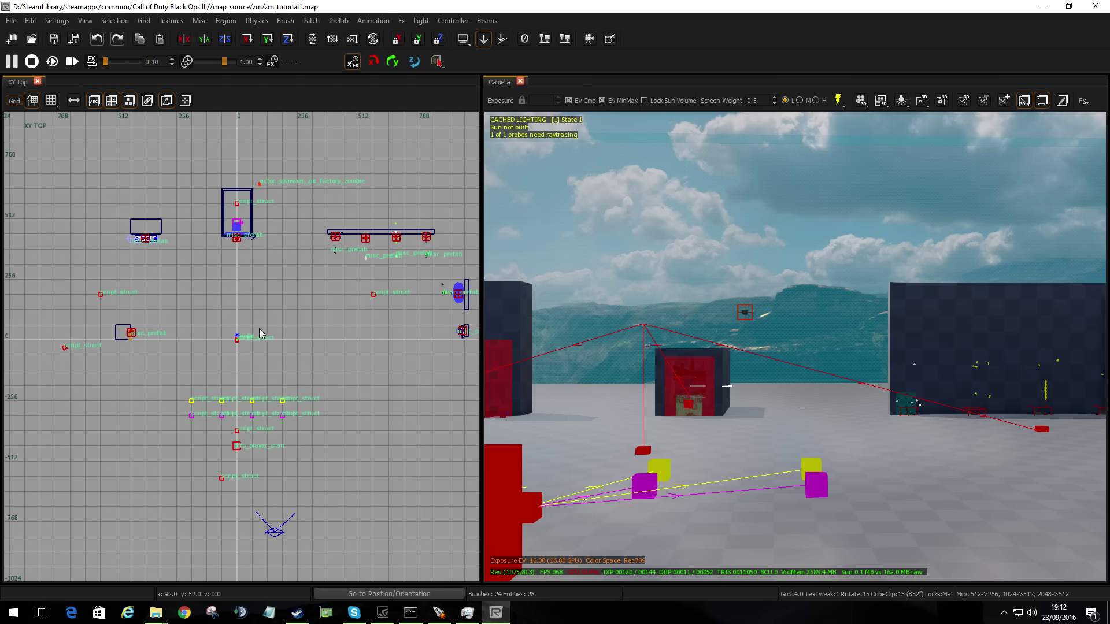
Step: Coarsen the grid spacing to 512 units in the top view
{"action": "scroll", "coordinate": [261, 335], "scroll_direction": "up", "scroll_amount": 10}
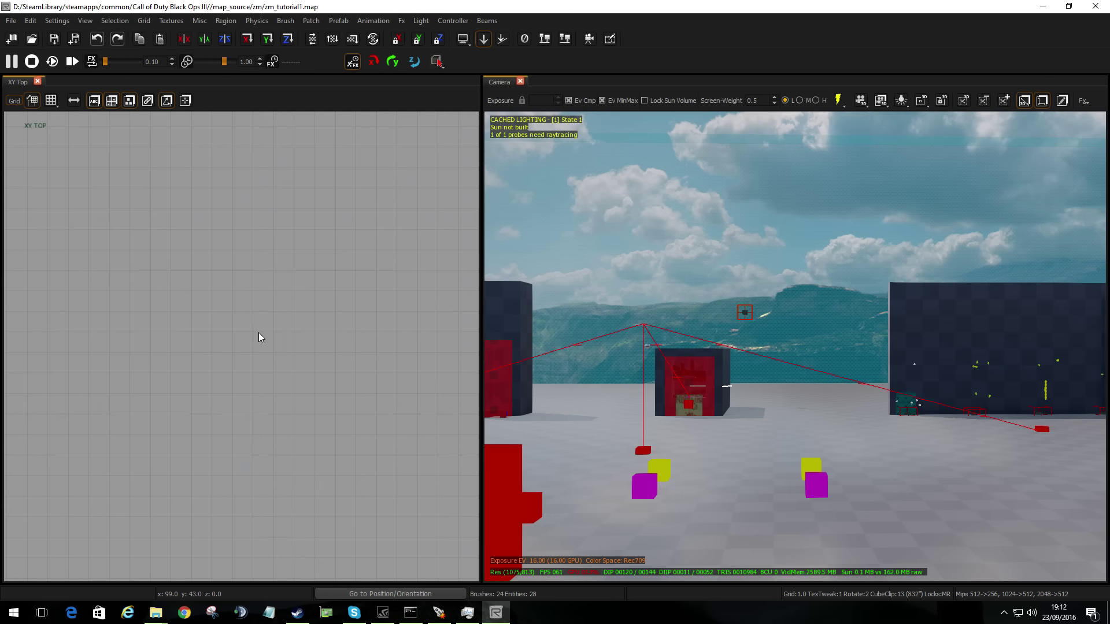
{"action": "scroll", "coordinate": [258, 332], "scroll_direction": "down", "scroll_amount": 10}
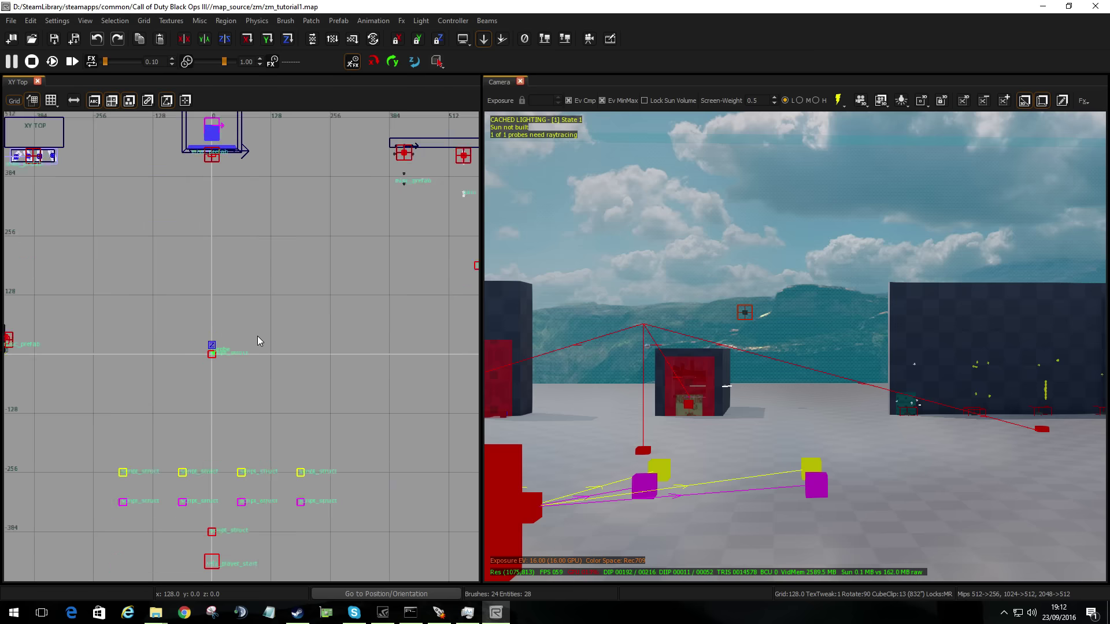
{"action": "scroll", "coordinate": [258, 341], "scroll_direction": "down", "scroll_amount": 2}
{"action": "scroll", "coordinate": [286, 343], "scroll_direction": "down", "scroll_amount": 2}
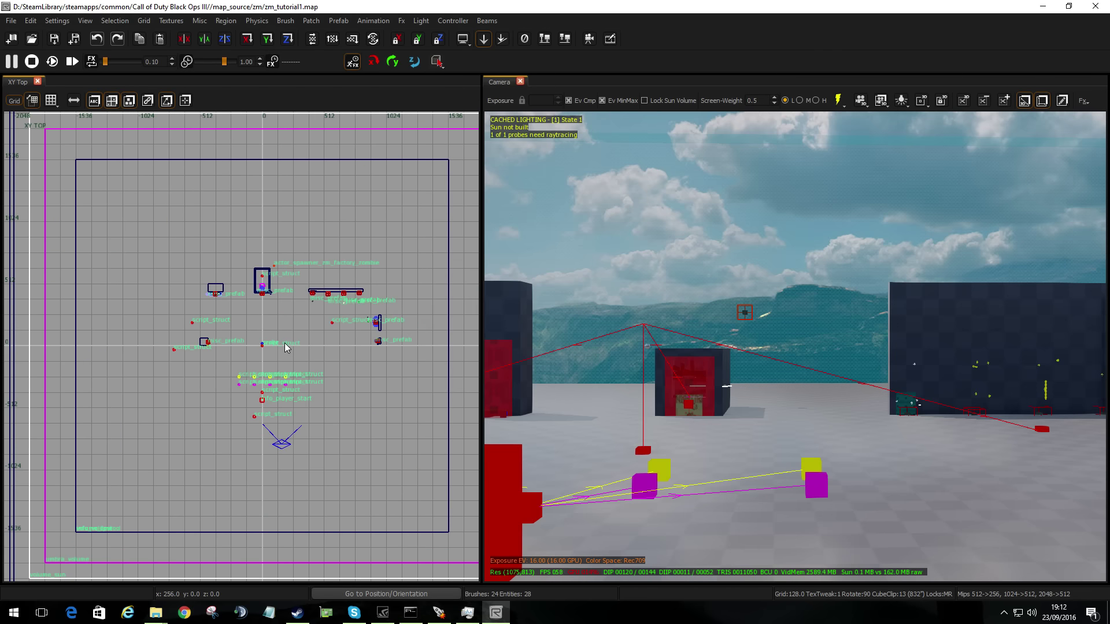
{"action": "key", "text": "bracketright"}
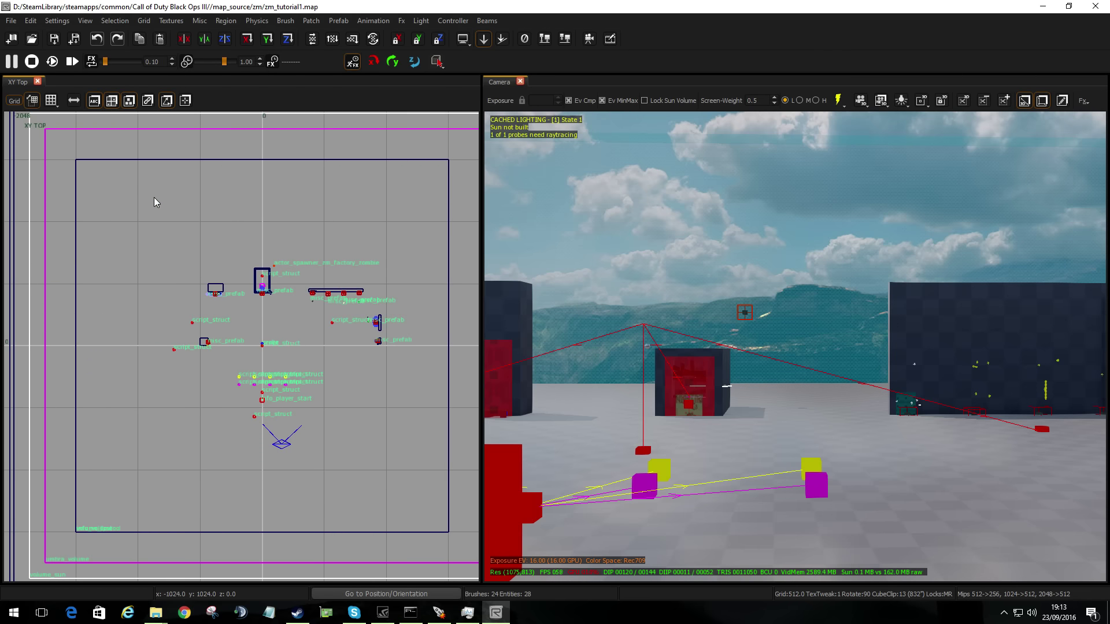
Step: Try drawing a large rectangular brush in the top view, stretch it to 2160 by 1824 units, and discard it
{"action": "mouse_move", "coordinate": [123, 207]}
{"action": "left_mouse_down"}
{"action": "mouse_move", "coordinate": [303, 402]}
{"action": "mouse_move", "coordinate": [377, 428]}
{"action": "mouse_move", "coordinate": [335, 425]}
{"action": "left_mouse_up"}
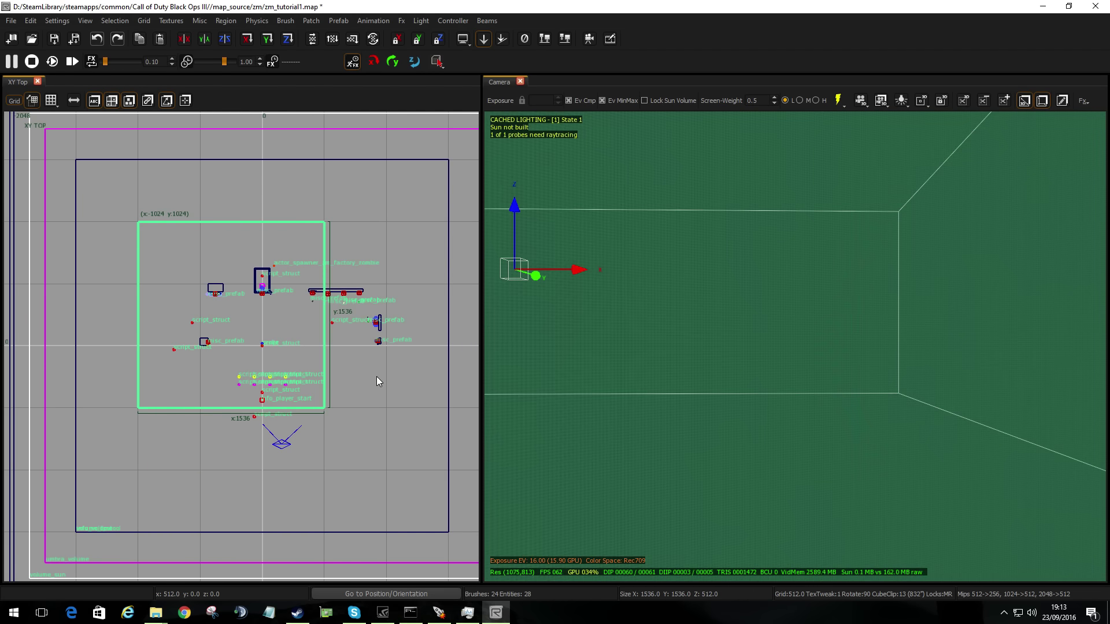
{"action": "left_click_drag", "start_coordinate": [377, 377], "coordinate": [390, 396]}
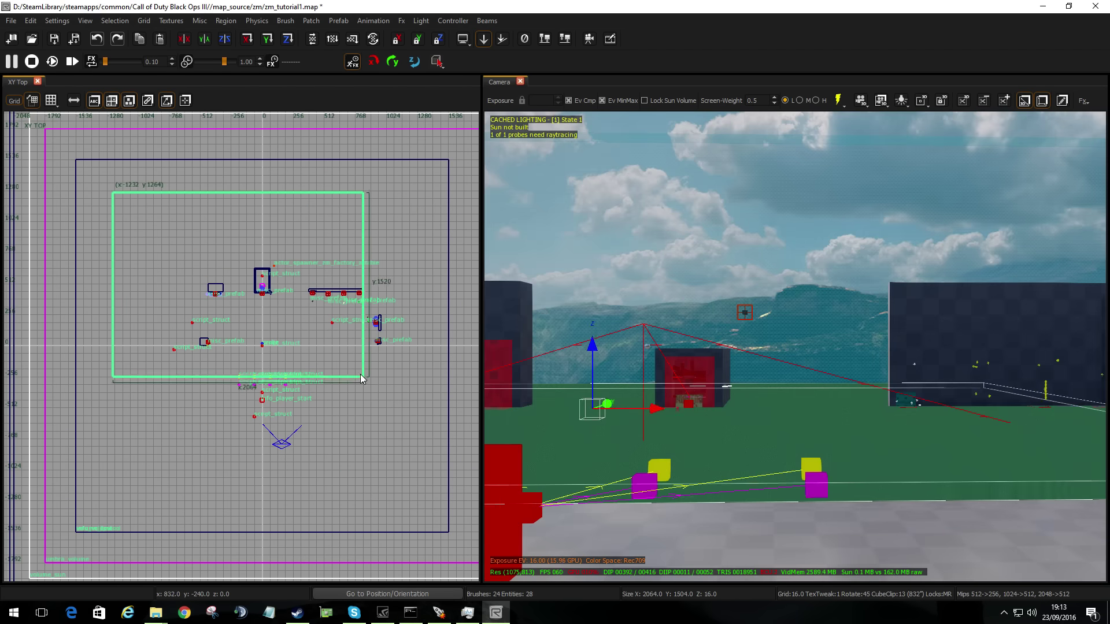
{"action": "mouse_move", "coordinate": [363, 378]}
{"action": "left_mouse_down"}
{"action": "mouse_move", "coordinate": [189, 265]}
{"action": "mouse_move", "coordinate": [264, 363]}
{"action": "mouse_move", "coordinate": [376, 414]}
{"action": "left_mouse_up"}
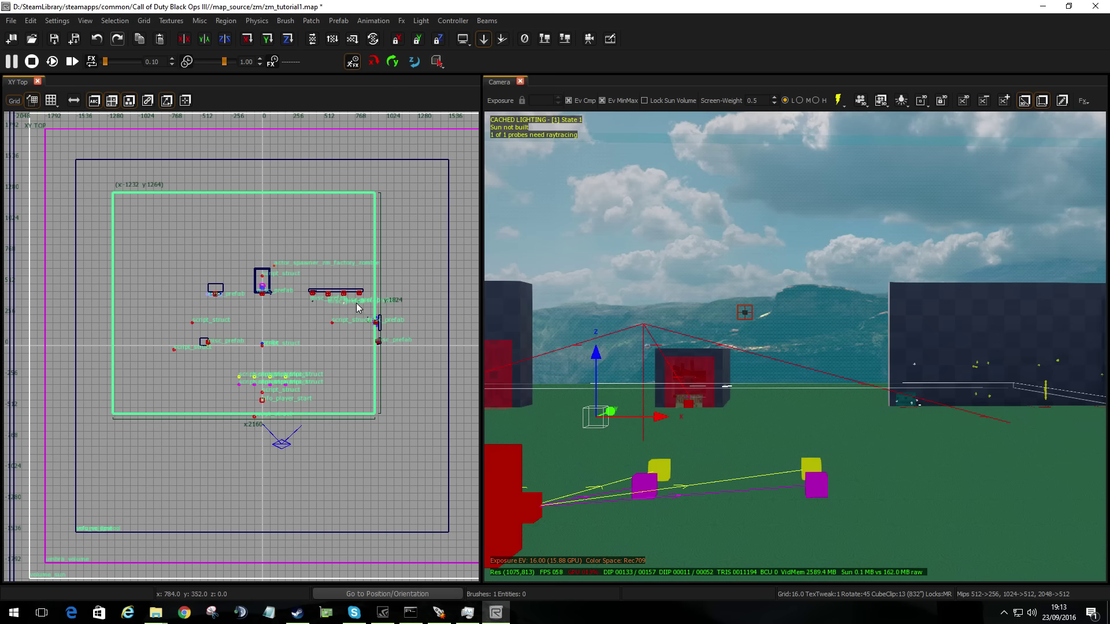
{"action": "key", "text": "Escape"}
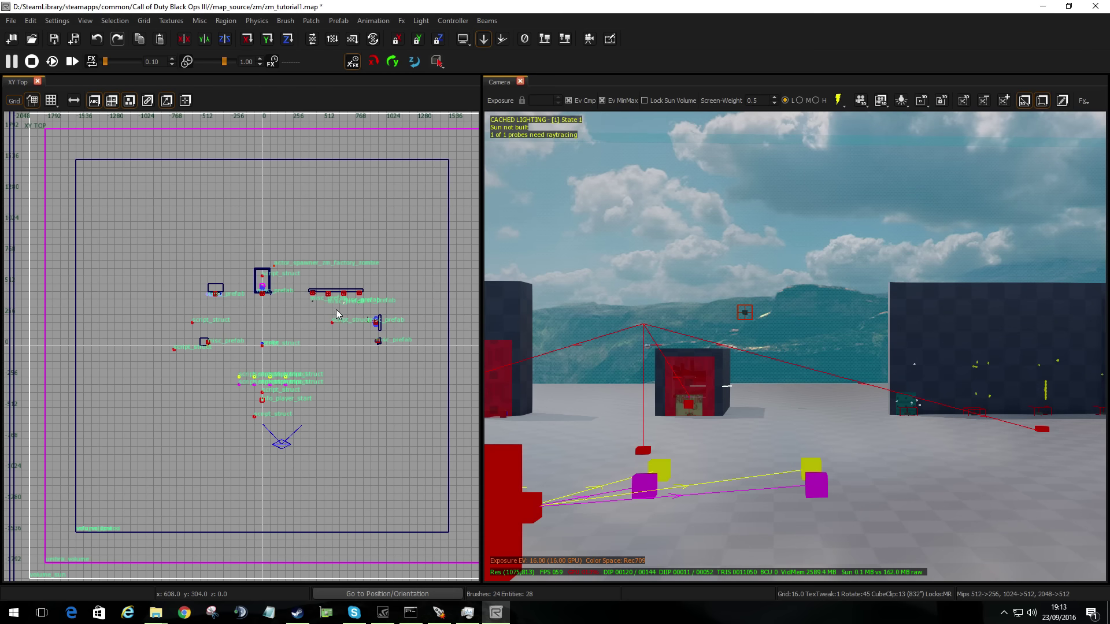
Step: Select the map's large floor brush in the camera view and level the camera
{"action": "right_click_drag", "start_coordinate": [767, 422], "coordinate": [790, 447]}
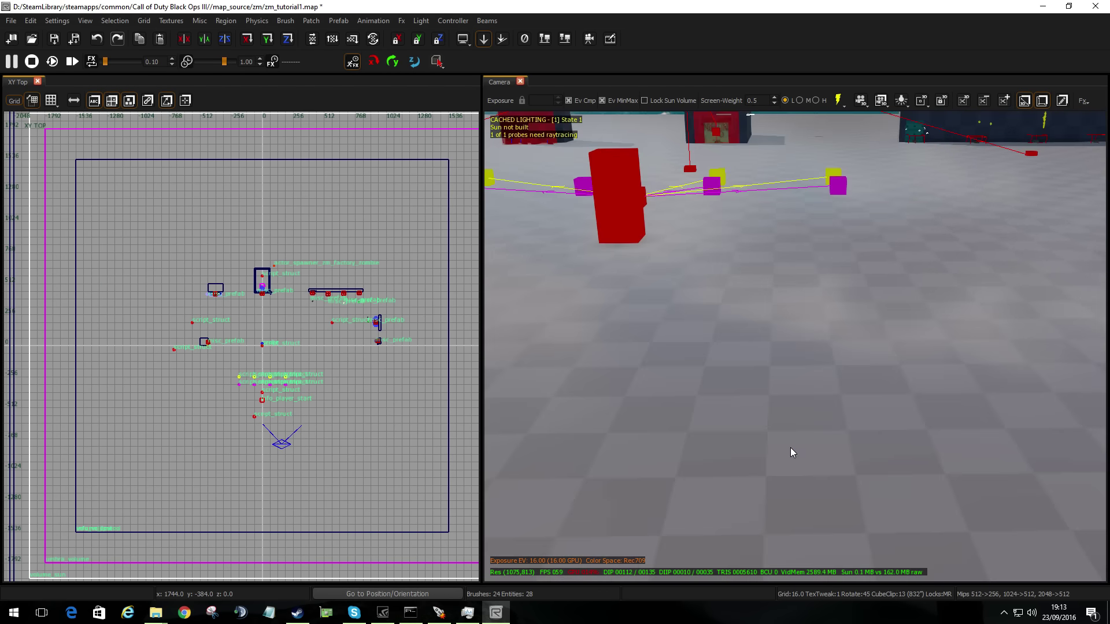
{"action": "left_click", "coordinate": [760, 395], "text": "shift"}
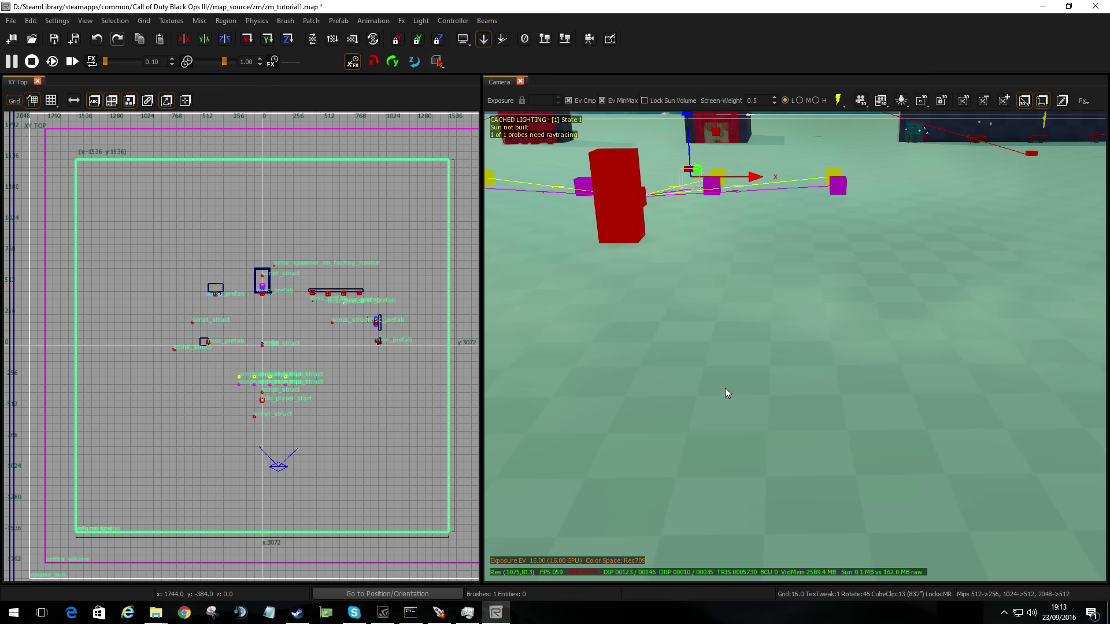
{"action": "key", "text": "End"}
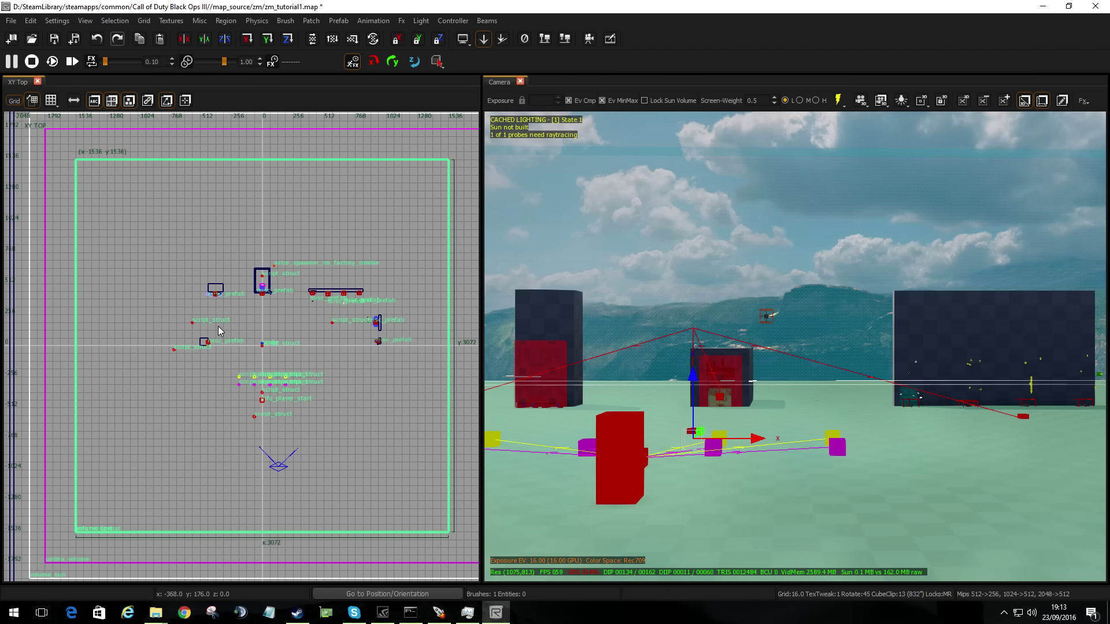
Step: Try moving the selected floor brush to X -1520, Z -32 in the front view, and return it to X -1536, Z 0
{"action": "key", "text": "ctrl+Tab"}
{"action": "scroll", "coordinate": [64, 345], "scroll_direction": "up", "scroll_amount": 5}
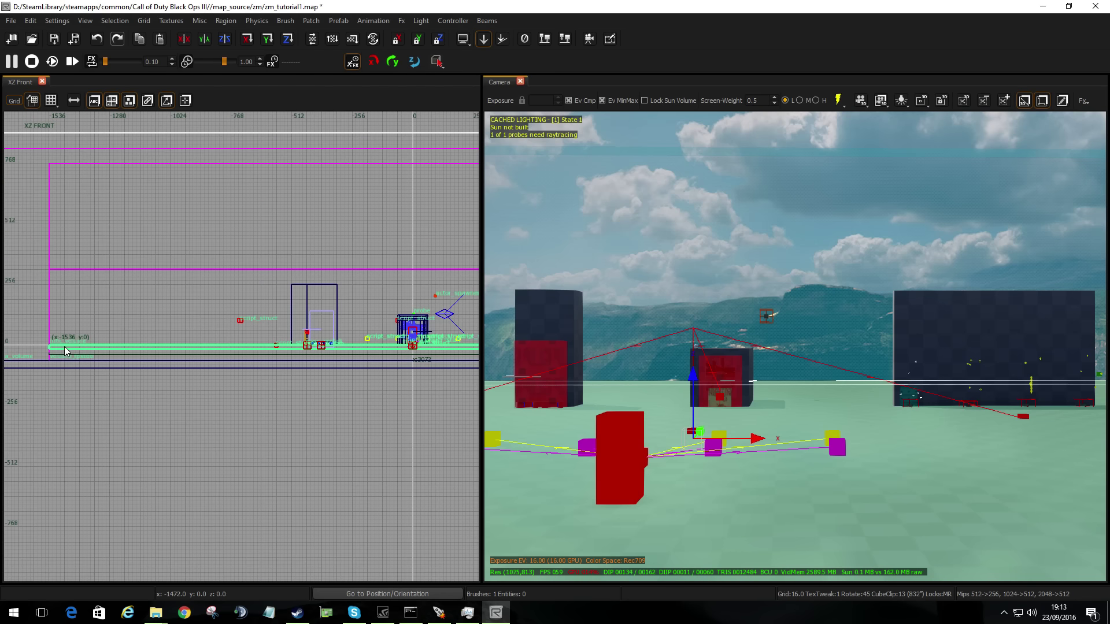
{"action": "scroll", "coordinate": [66, 346], "scroll_direction": "up", "scroll_amount": 3}
{"action": "right_click_drag", "start_coordinate": [30, 345], "coordinate": [109, 364]}
{"action": "left_click_drag", "start_coordinate": [109, 365], "coordinate": [134, 390]}
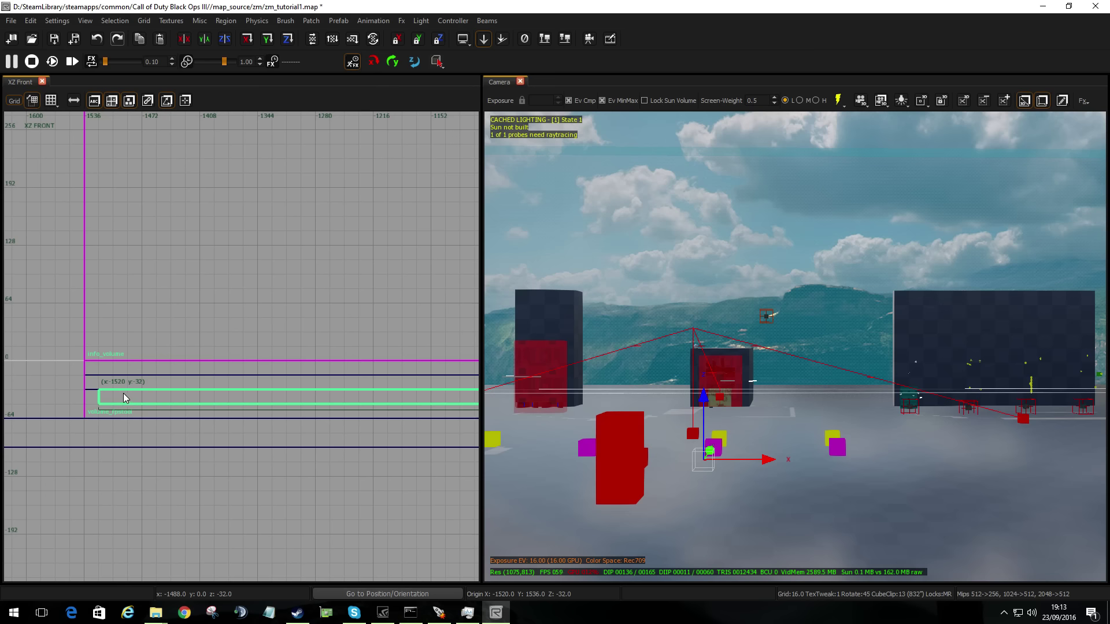
{"action": "left_click_drag", "start_coordinate": [129, 399], "coordinate": [112, 368]}
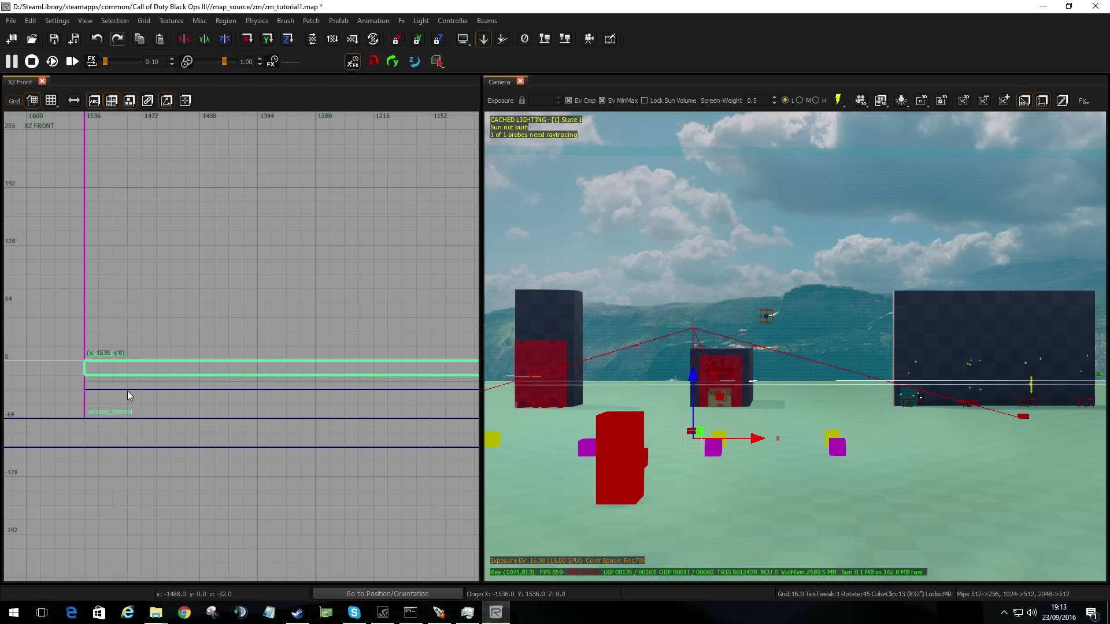
Step: Return the 2D view to the top projection, and open the Textures browser with enough height to show thumbnails
{"action": "key", "text": "ctrl+Tab"}
{"action": "key", "text": "ctrl+Tab"}
{"action": "scroll", "coordinate": [687, 392], "scroll_direction": "down", "scroll_amount": 3}
{"action": "scroll", "coordinate": [687, 392], "scroll_direction": "down", "scroll_amount": 1}
{"action": "scroll", "coordinate": [688, 410], "scroll_direction": "up", "scroll_amount": 1}
{"action": "scroll", "coordinate": [337, 353], "scroll_direction": "down", "scroll_amount": 6}
{"action": "key", "text": "t"}
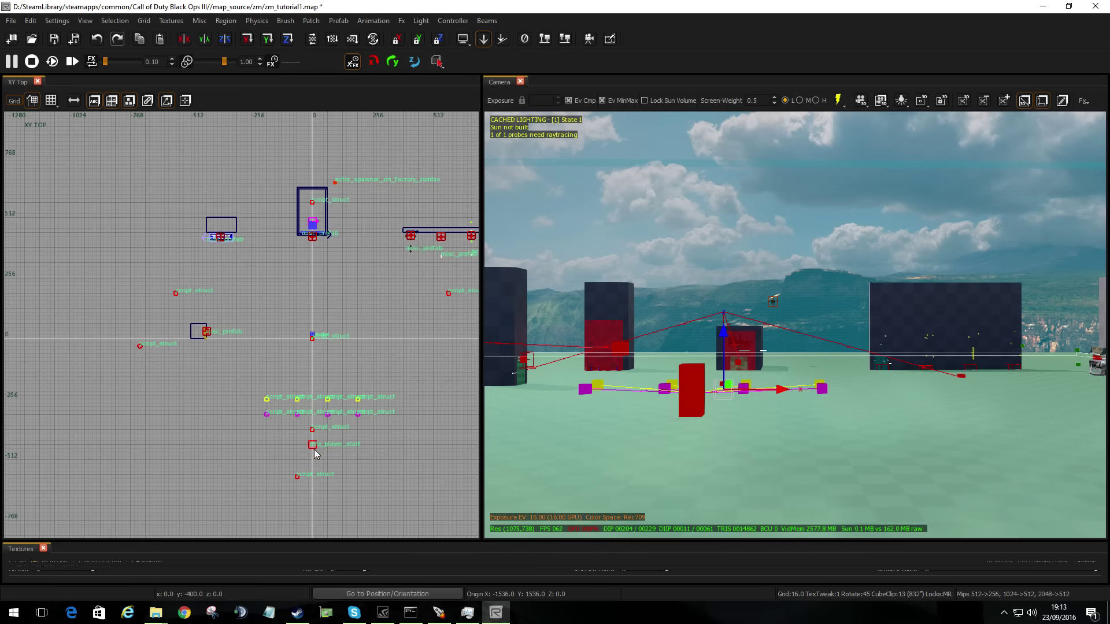
{"action": "left_click_drag", "start_coordinate": [164, 541], "coordinate": [166, 437]}
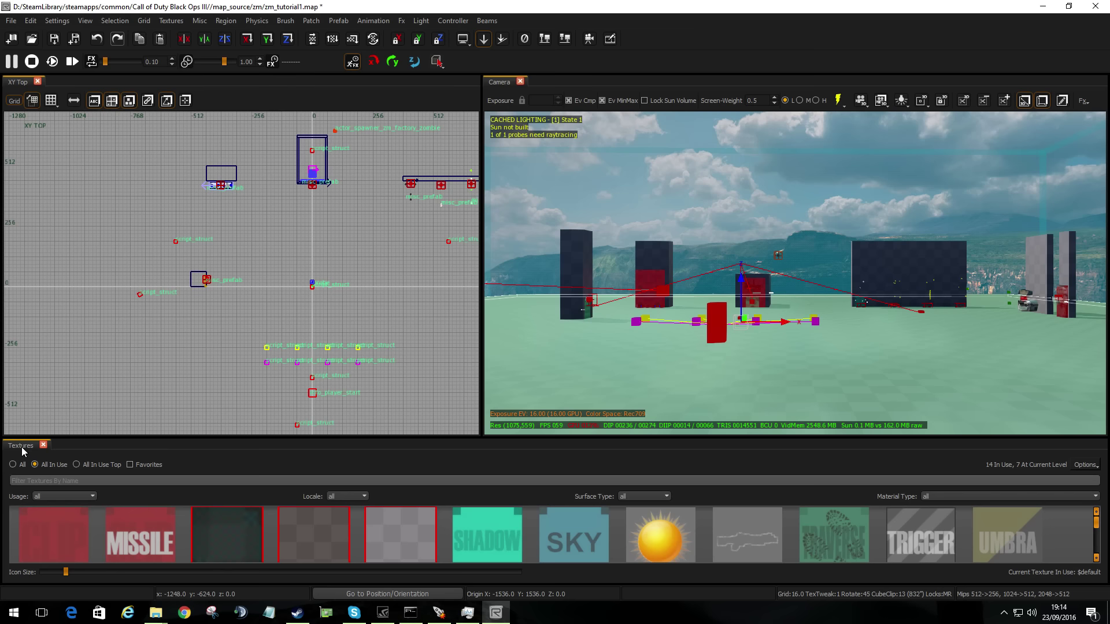
Step: Try the Textures browser docked between the 2D and camera views, and detach it as a floating window
{"action": "left_click_drag", "start_coordinate": [24, 451], "coordinate": [484, 285]}
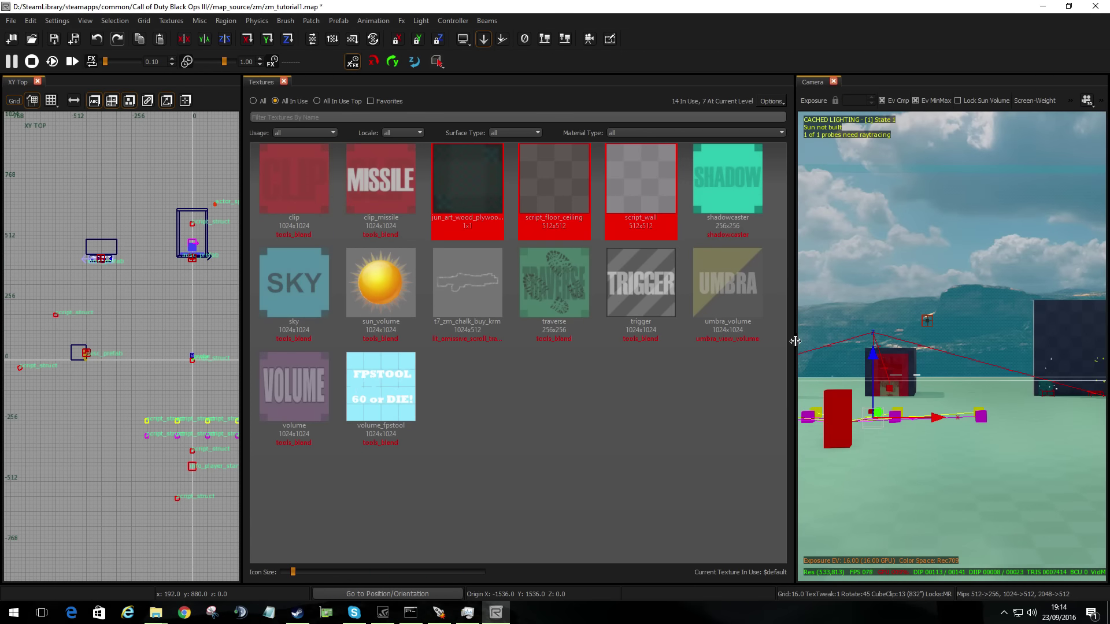
{"action": "left_click_drag", "start_coordinate": [792, 340], "coordinate": [543, 338]}
{"action": "left_click_drag", "start_coordinate": [261, 82], "coordinate": [178, 81]}
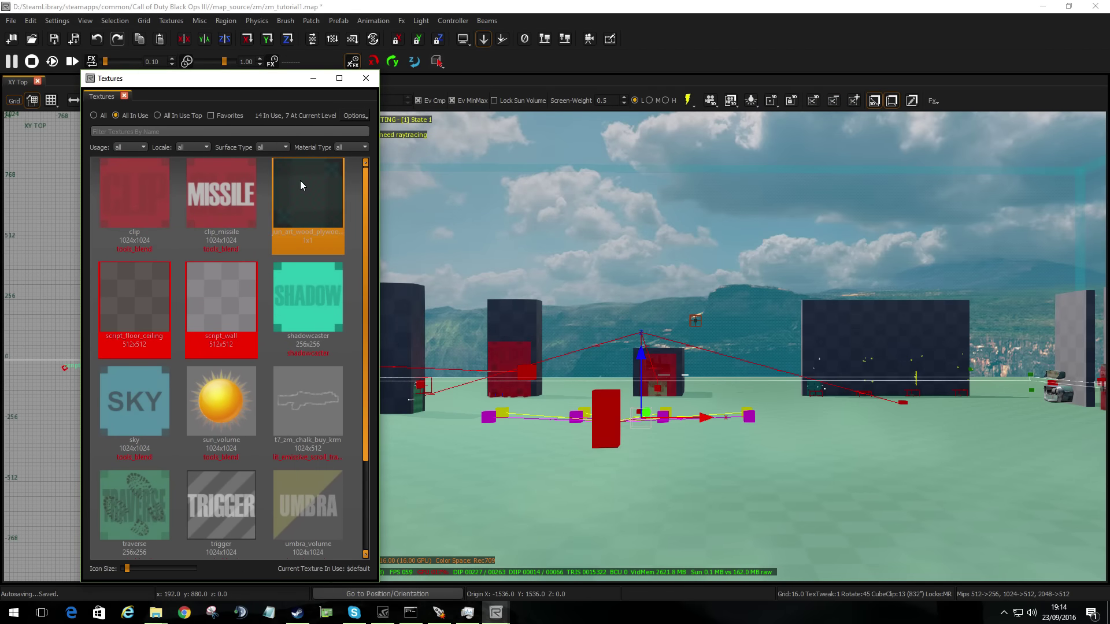
Step: List all available textures in the Textures browser and filter them to the terrain usage
{"action": "left_click", "coordinate": [97, 117]}
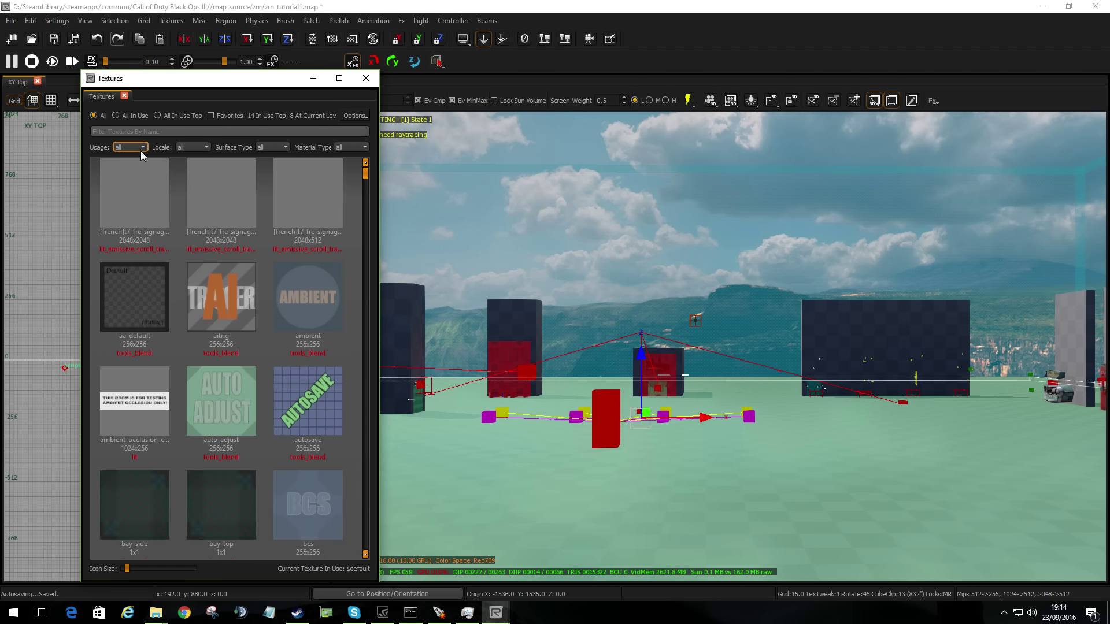
{"action": "left_click", "coordinate": [140, 148]}
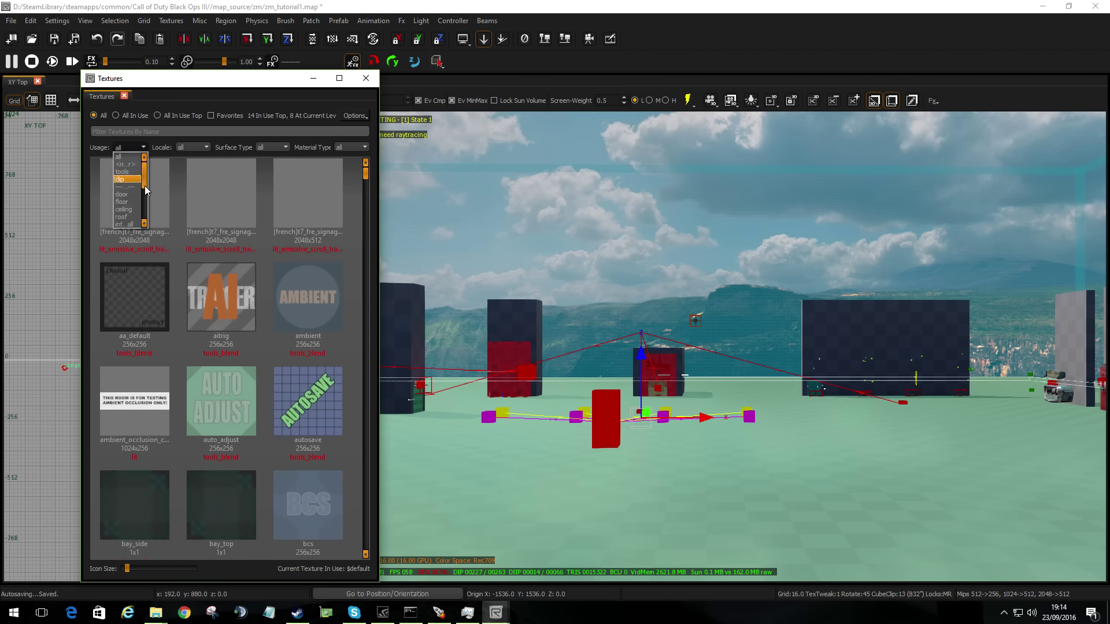
{"action": "left_click_drag", "start_coordinate": [144, 182], "coordinate": [147, 213]}
{"action": "left_click", "coordinate": [129, 209]}
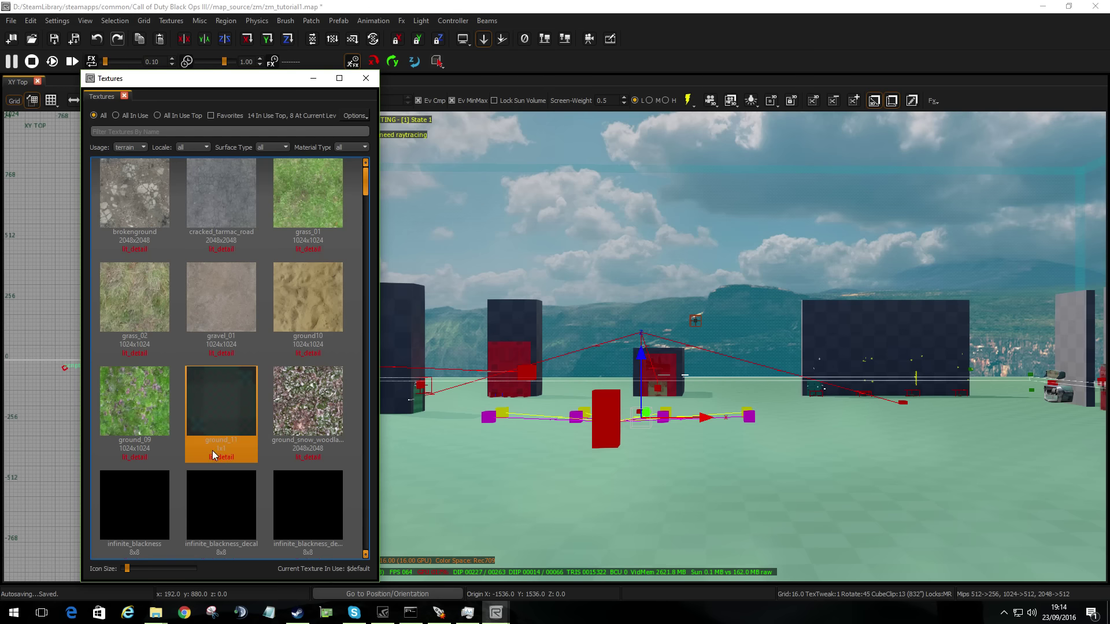
Step: Apply the t7_rock_cobblestone_round_wet texture to the selected floor brush
{"action": "scroll", "coordinate": [213, 430], "scroll_direction": "down", "scroll_amount": 10}
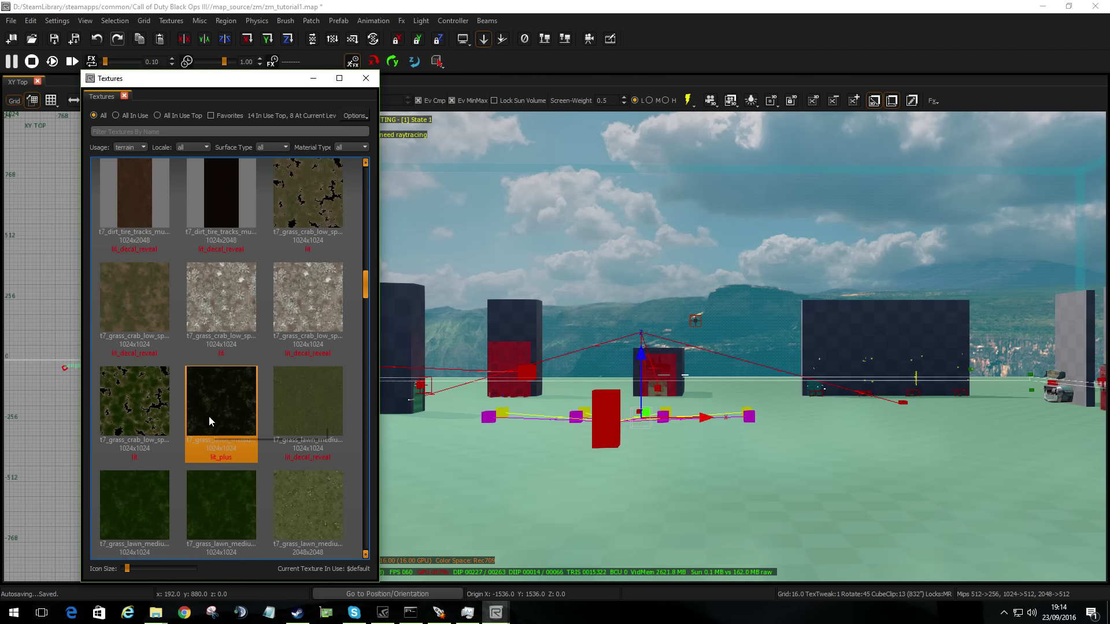
{"action": "scroll", "coordinate": [240, 413], "scroll_direction": "down", "scroll_amount": 5}
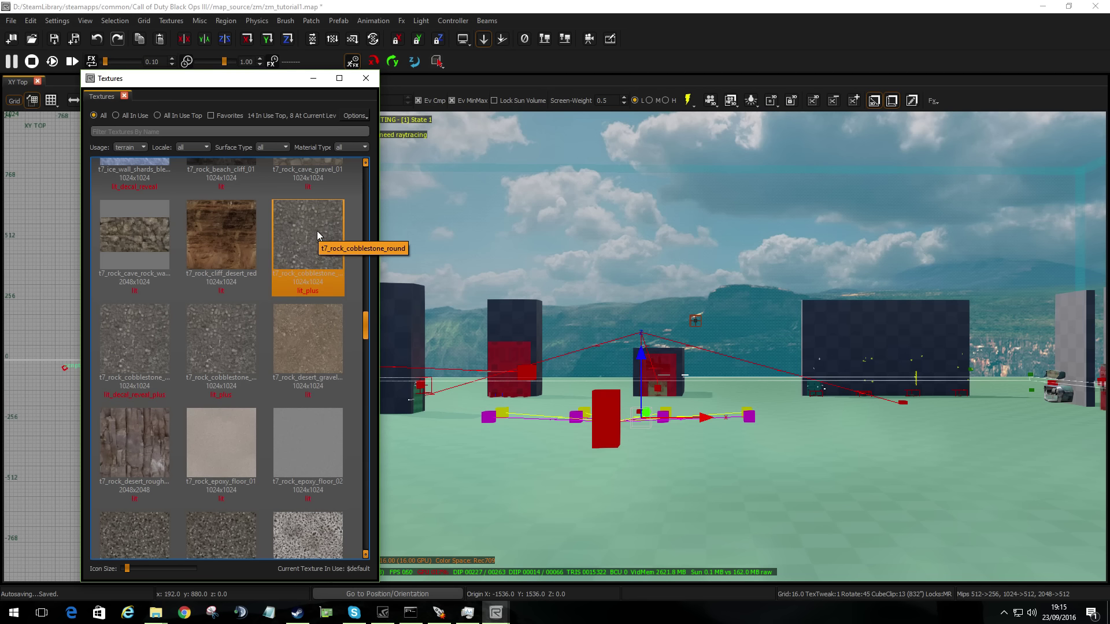
{"action": "left_click", "coordinate": [249, 345]}
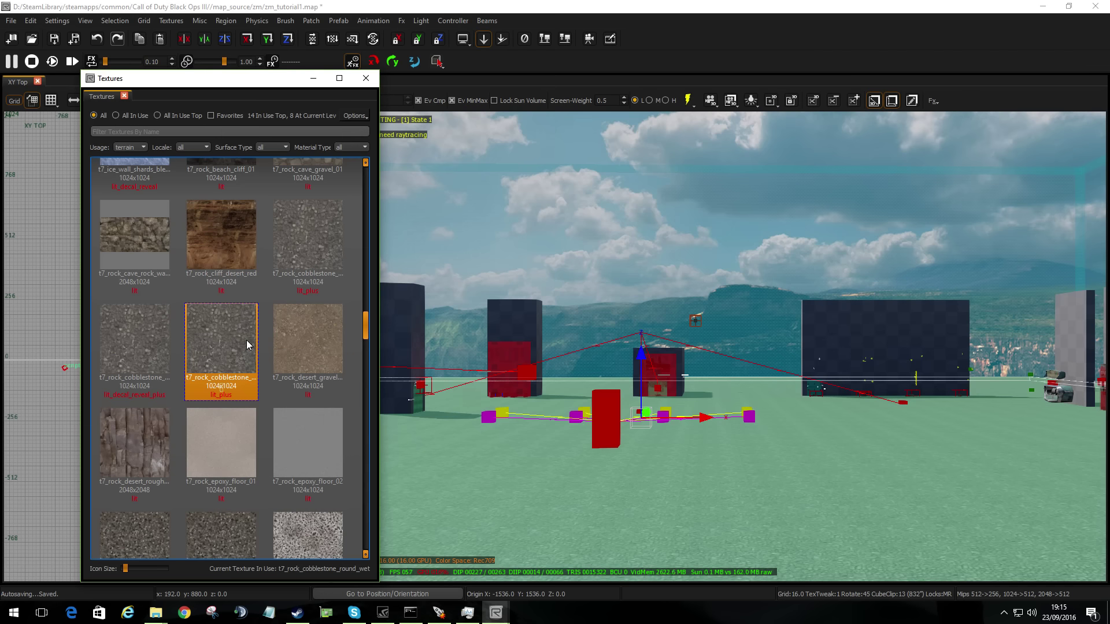
Step: Deselect the floor brush and replace the Textures browser with the Models browser listing all models
{"action": "right_click_drag", "start_coordinate": [642, 393], "coordinate": [422, 344]}
{"action": "key", "text": "t"}
{"action": "key", "text": "Escape"}
{"action": "key", "text": "m"}
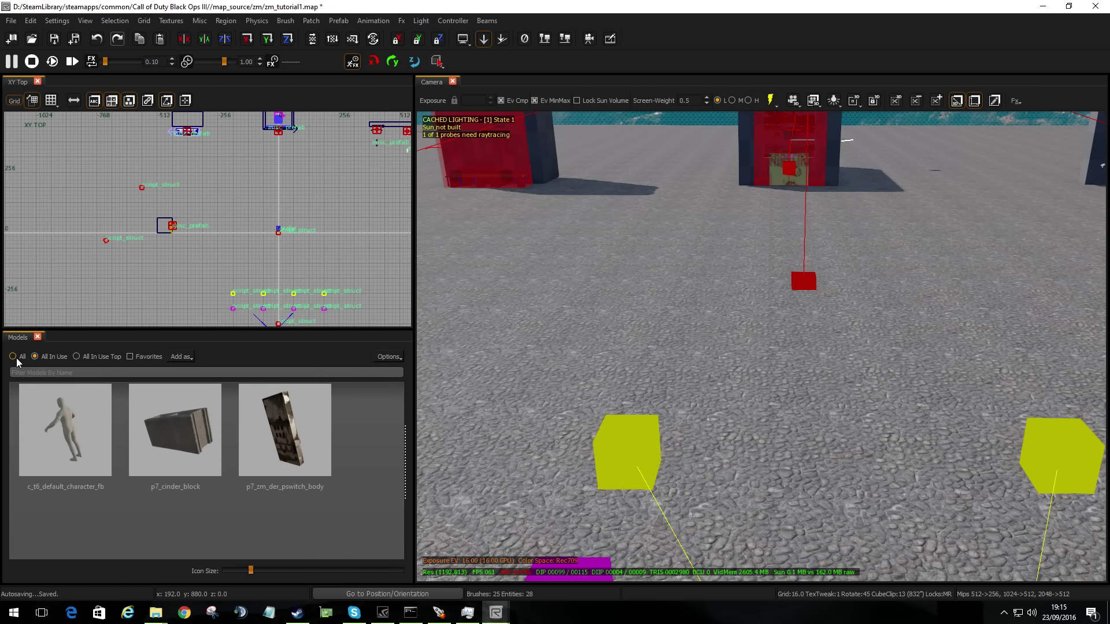
{"action": "left_click", "coordinate": [14, 357]}
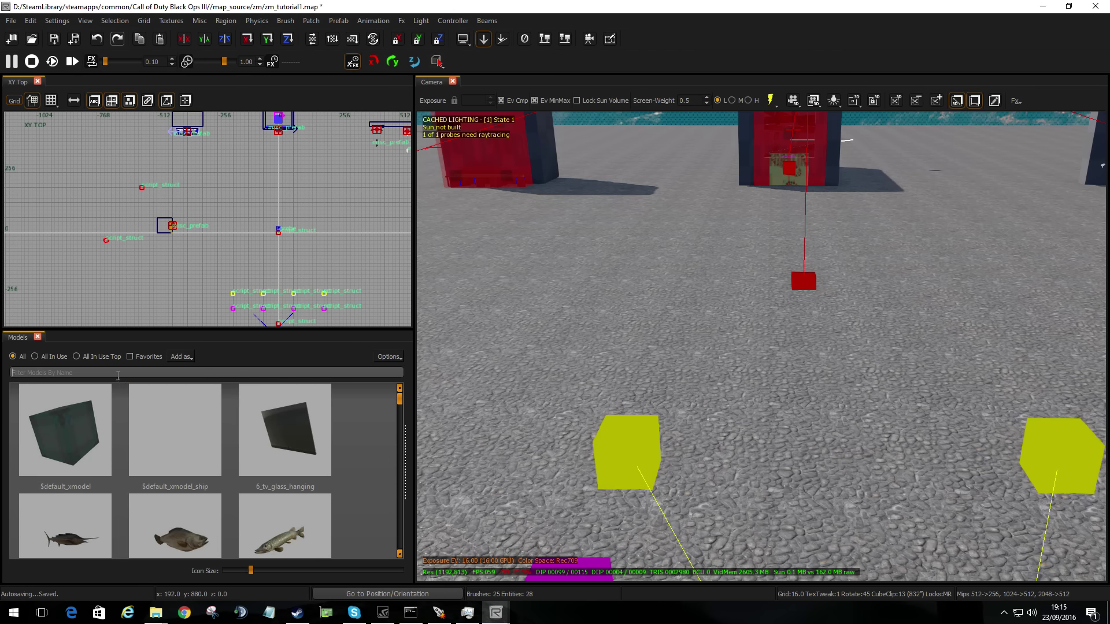
Step: Filter the models by the name "wall"
{"action": "left_click", "coordinate": [140, 360]}
{"action": "left_click", "coordinate": [140, 356]}
{"action": "left_click", "coordinate": [139, 373]}
{"action": "type", "text": "wall"}
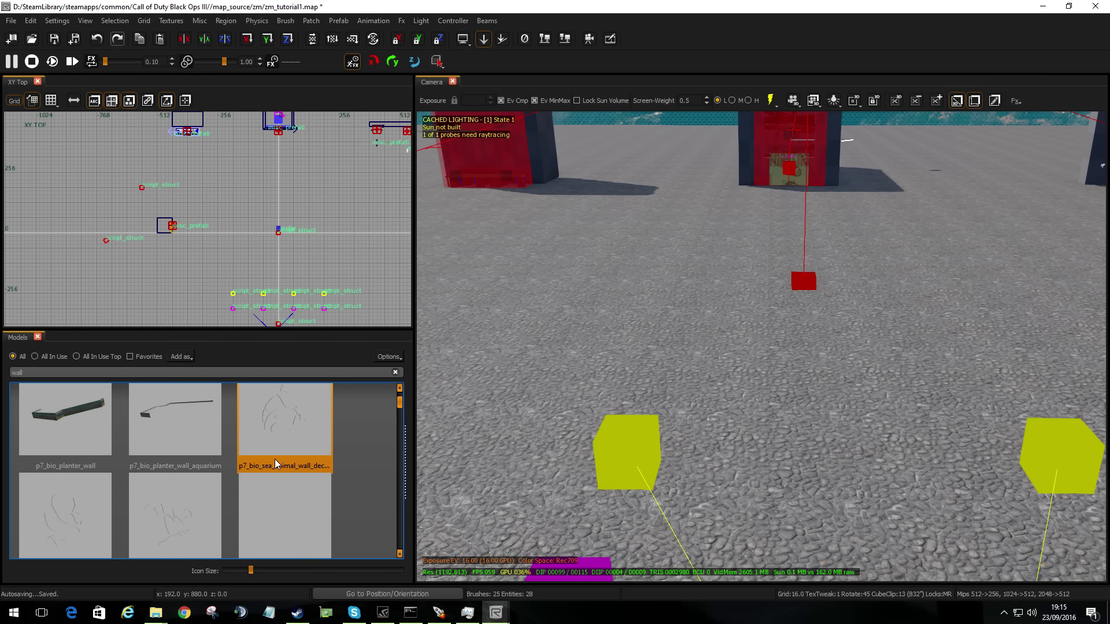
Step: Look through the filtered wall models as far as the brick church wall pieces
{"action": "scroll", "coordinate": [269, 460], "scroll_direction": "down", "scroll_amount": 4}
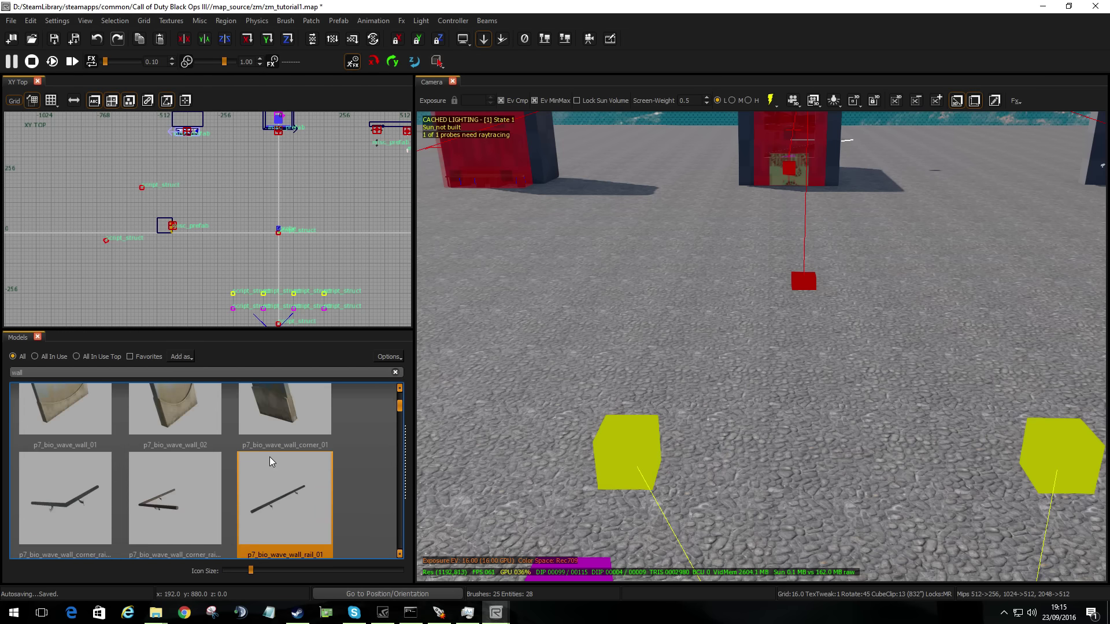
{"action": "scroll", "coordinate": [272, 461], "scroll_direction": "down", "scroll_amount": 3}
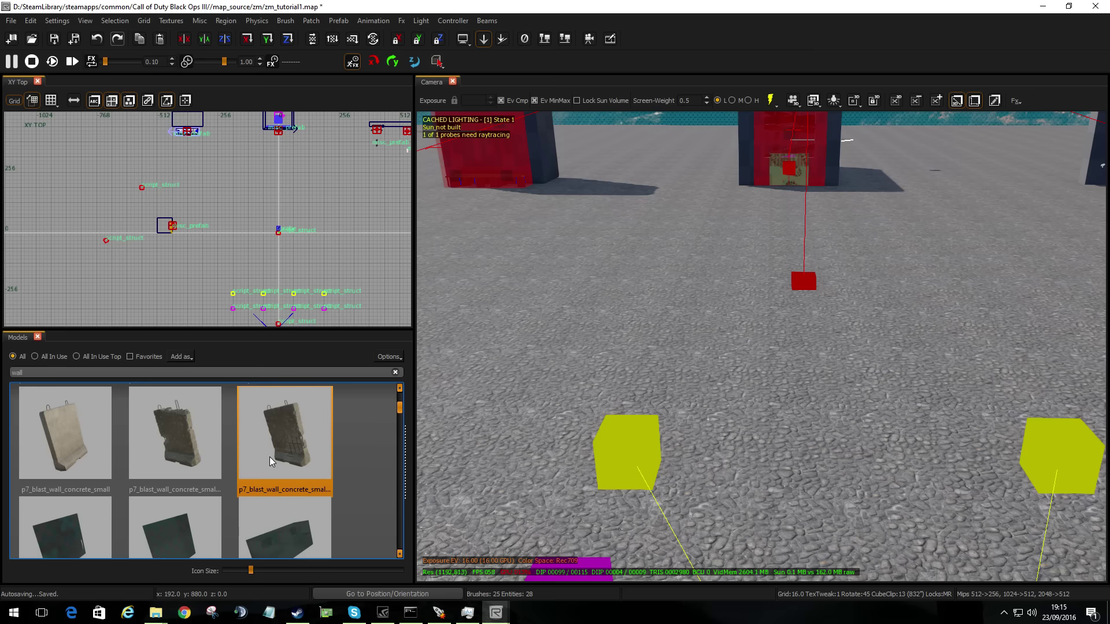
{"action": "scroll", "coordinate": [270, 461], "scroll_direction": "down", "scroll_amount": 3}
{"action": "scroll", "coordinate": [269, 462], "scroll_direction": "down", "scroll_amount": 2}
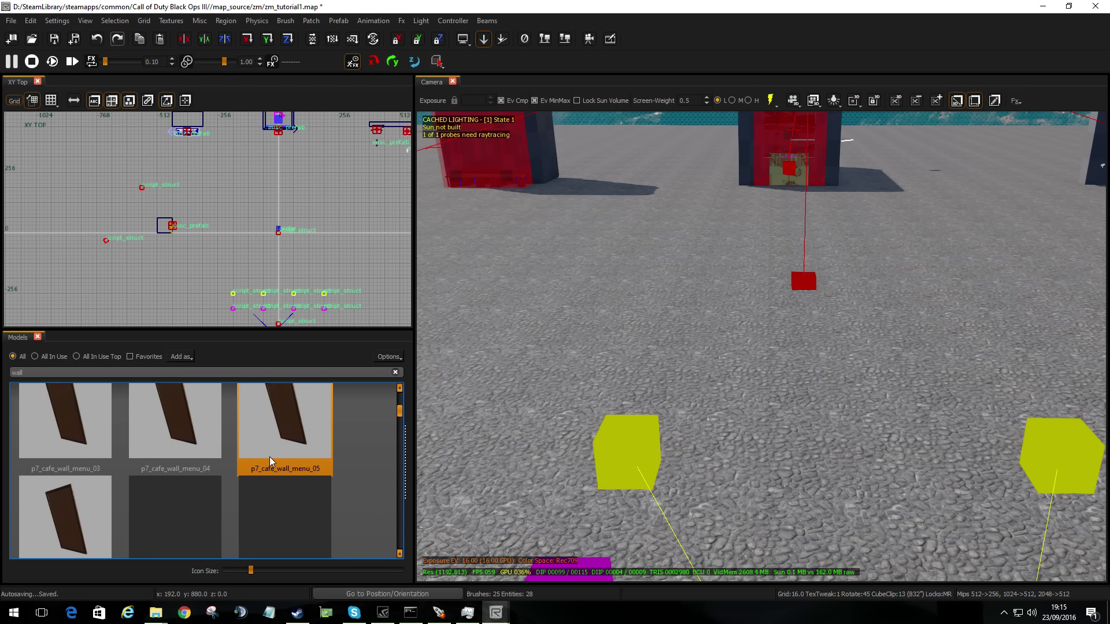
{"action": "scroll", "coordinate": [270, 462], "scroll_direction": "up", "scroll_amount": 5}
{"action": "scroll", "coordinate": [269, 462], "scroll_direction": "down", "scroll_amount": 3}
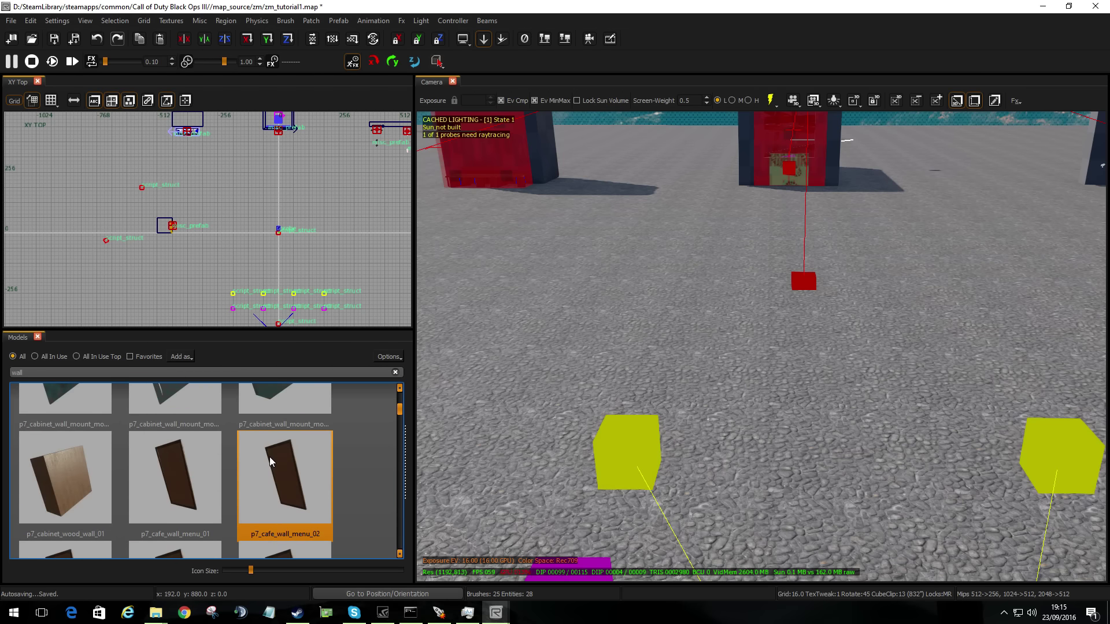
{"action": "scroll", "coordinate": [245, 422], "scroll_direction": "down", "scroll_amount": 1}
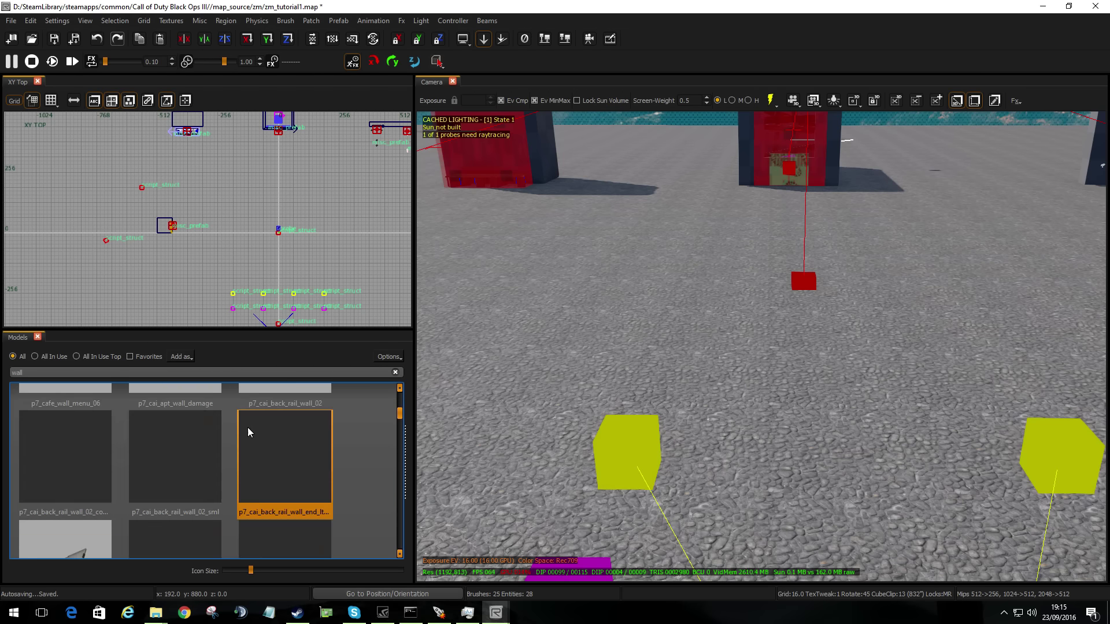
{"action": "scroll", "coordinate": [249, 439], "scroll_direction": "down", "scroll_amount": 1}
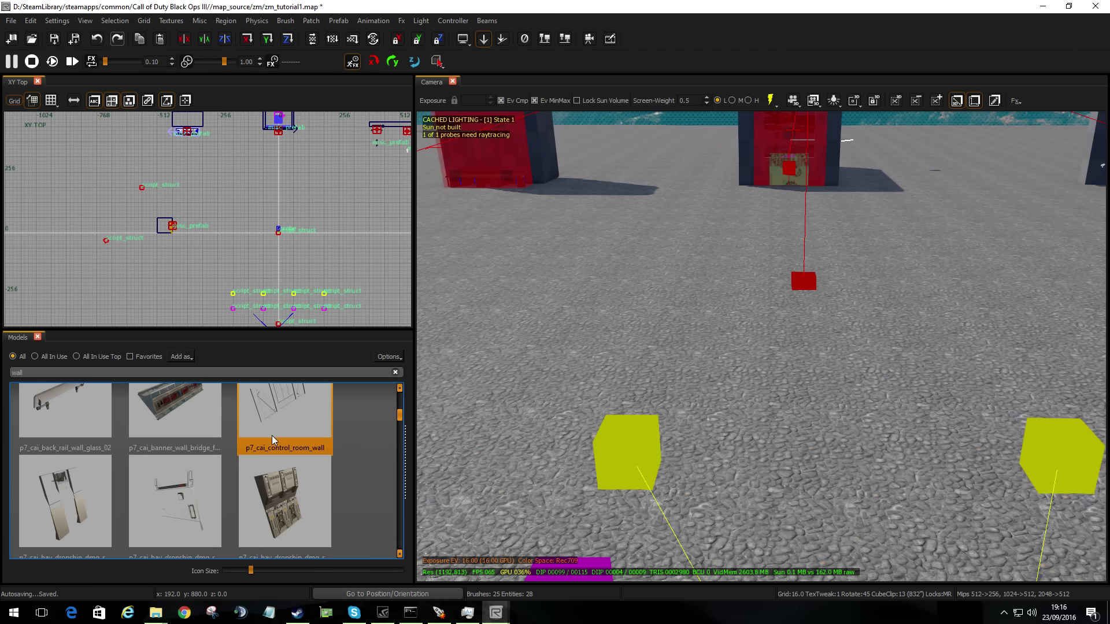
{"action": "scroll", "coordinate": [274, 440], "scroll_direction": "down", "scroll_amount": 2}
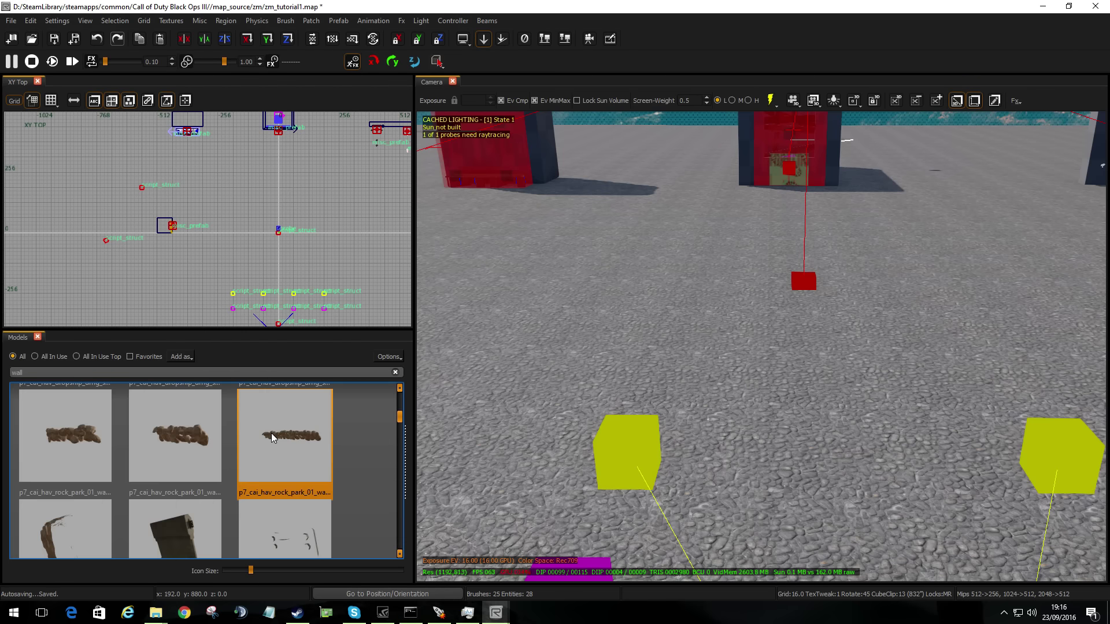
{"action": "scroll", "coordinate": [274, 440], "scroll_direction": "down", "scroll_amount": 2}
{"action": "scroll", "coordinate": [274, 438], "scroll_direction": "down", "scroll_amount": 3}
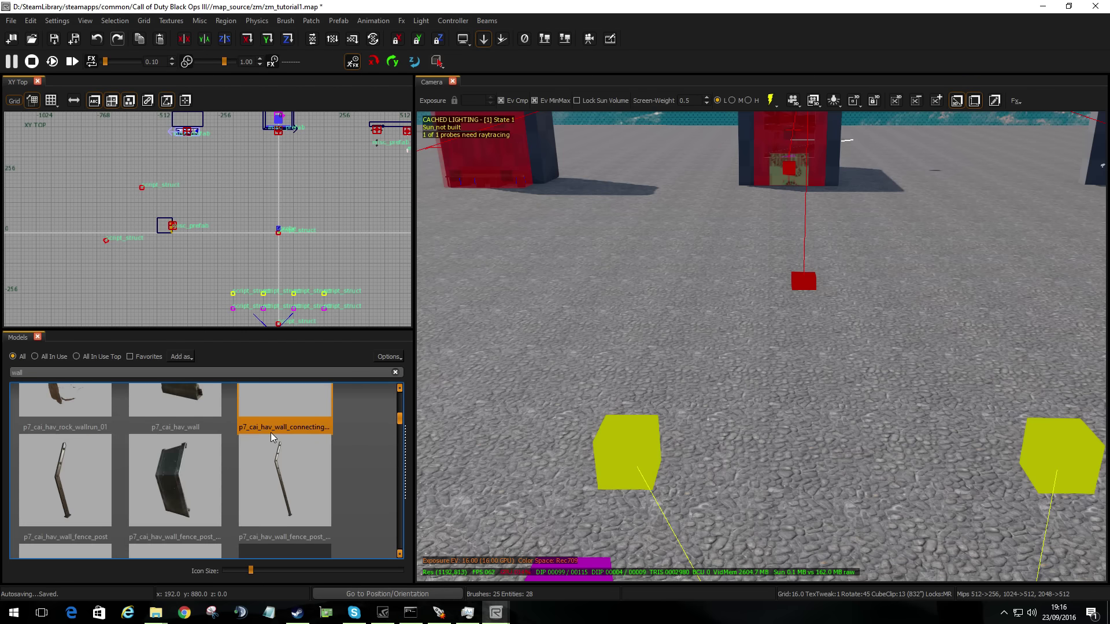
{"action": "scroll", "coordinate": [272, 438], "scroll_direction": "down", "scroll_amount": 2}
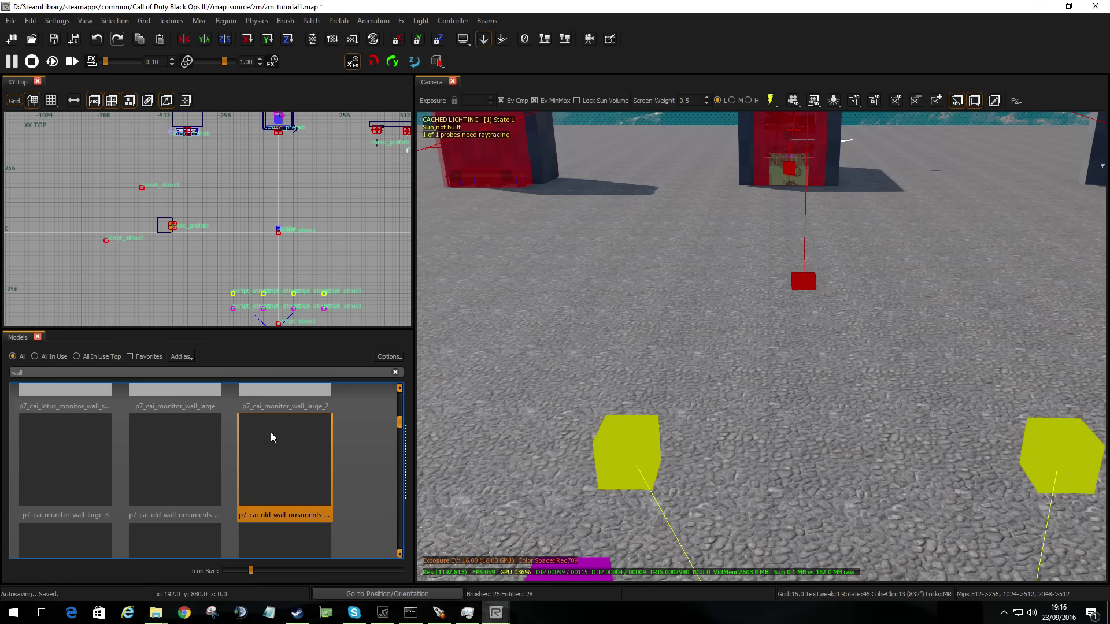
{"action": "scroll", "coordinate": [273, 439], "scroll_direction": "down", "scroll_amount": 2}
{"action": "scroll", "coordinate": [272, 433], "scroll_direction": "down", "scroll_amount": 3}
{"action": "scroll", "coordinate": [300, 446], "scroll_direction": "down", "scroll_amount": 2}
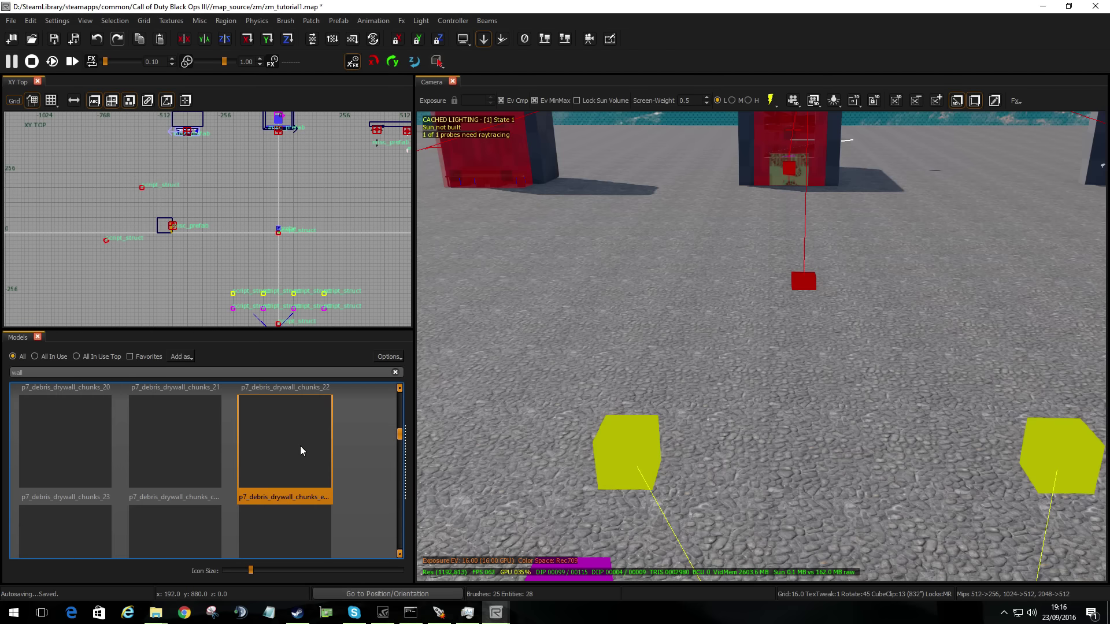
{"action": "scroll", "coordinate": [300, 445], "scroll_direction": "down", "scroll_amount": 2}
{"action": "scroll", "coordinate": [300, 446], "scroll_direction": "down", "scroll_amount": 2}
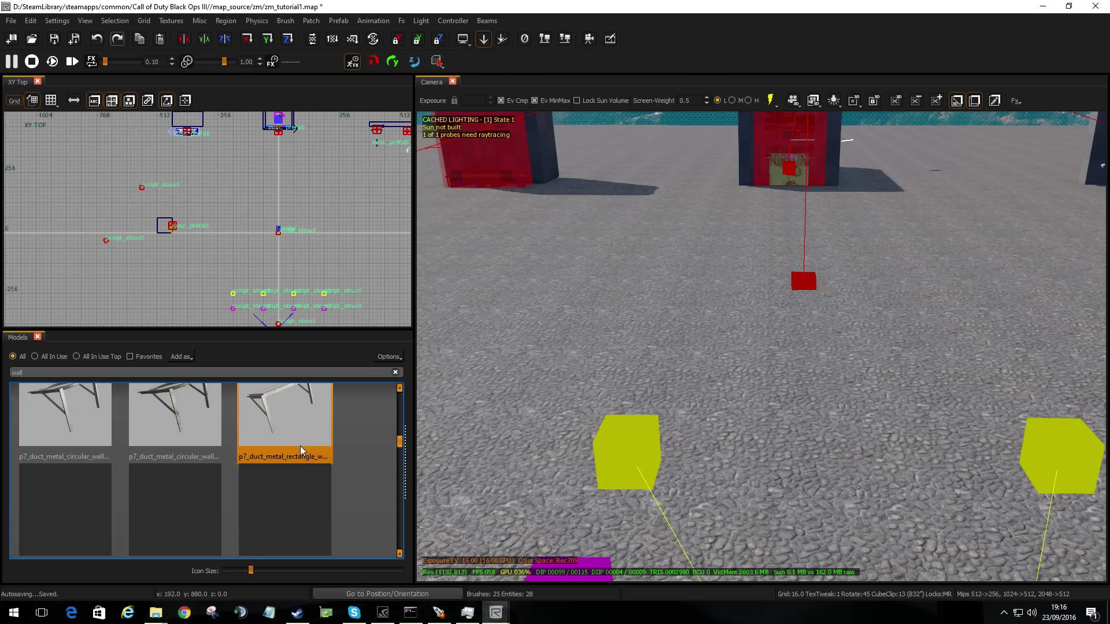
{"action": "scroll", "coordinate": [300, 446], "scroll_direction": "down", "scroll_amount": 2}
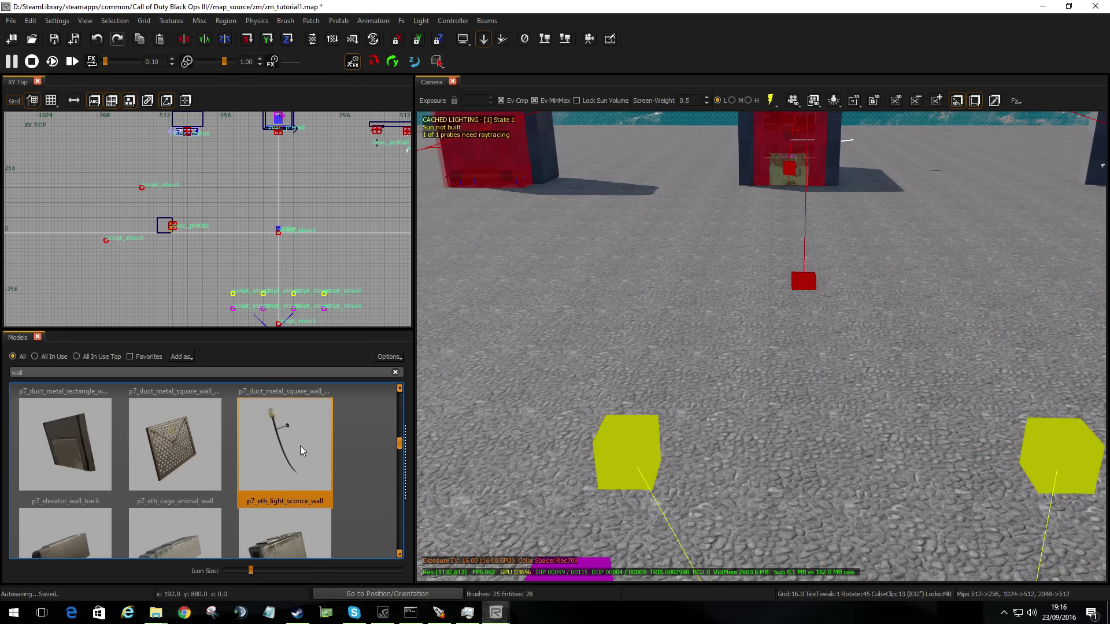
{"action": "scroll", "coordinate": [300, 446], "scroll_direction": "down", "scroll_amount": 1}
{"action": "scroll", "coordinate": [301, 445], "scroll_direction": "up", "scroll_amount": 1}
{"action": "scroll", "coordinate": [300, 445], "scroll_direction": "down", "scroll_amount": 1}
{"action": "scroll", "coordinate": [300, 445], "scroll_direction": "down", "scroll_amount": 1}
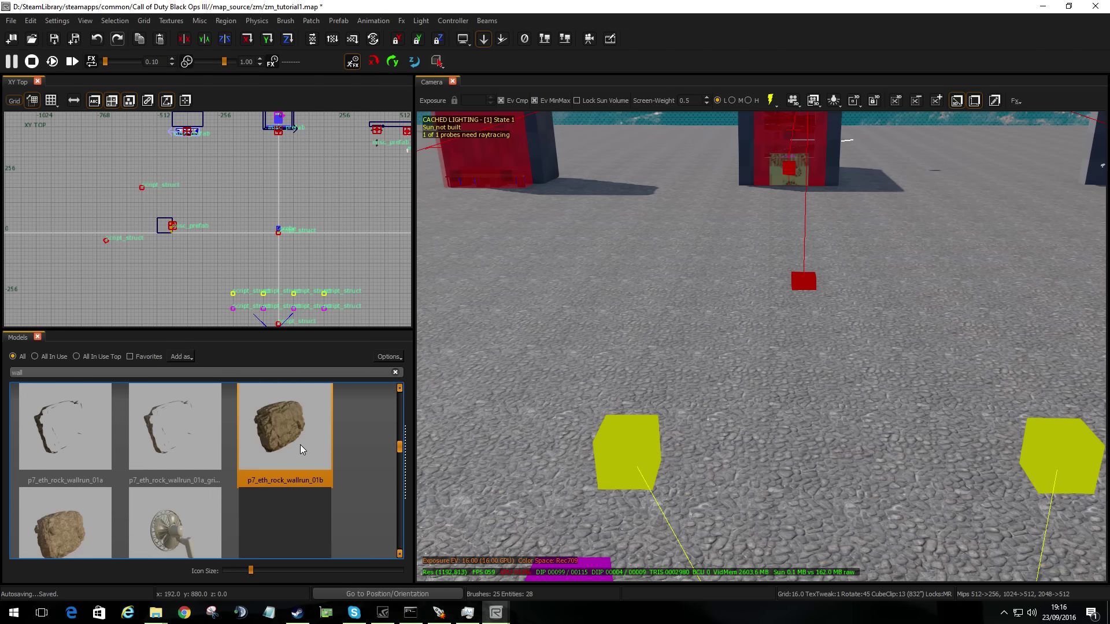
{"action": "scroll", "coordinate": [300, 445], "scroll_direction": "down", "scroll_amount": 1}
{"action": "scroll", "coordinate": [300, 445], "scroll_direction": "down", "scroll_amount": 1}
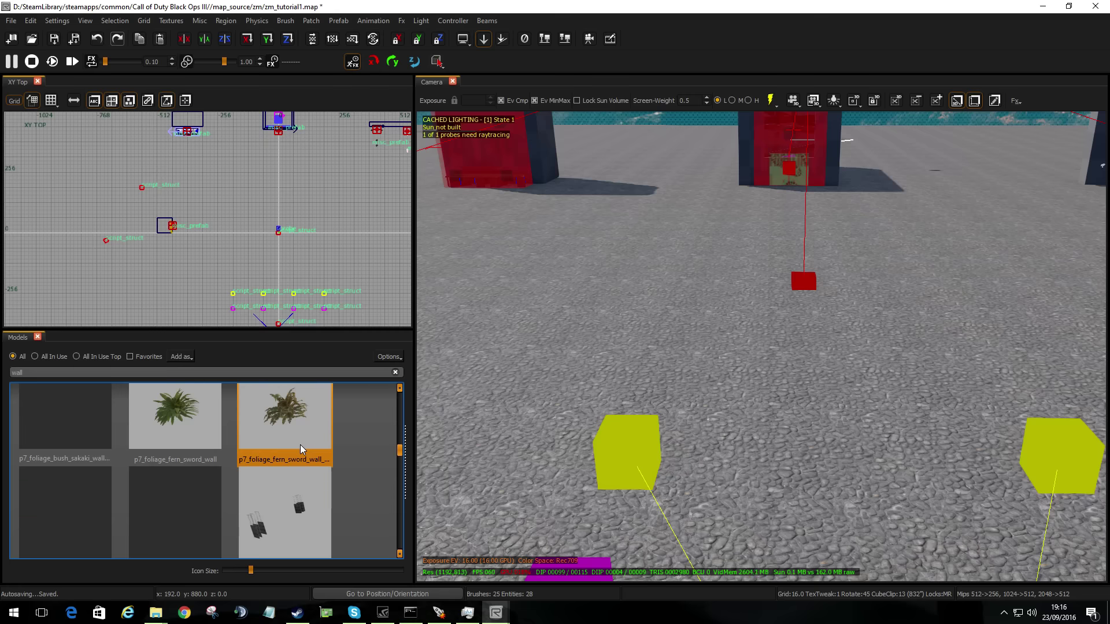
{"action": "scroll", "coordinate": [300, 445], "scroll_direction": "down", "scroll_amount": 2}
{"action": "scroll", "coordinate": [300, 449], "scroll_direction": "up", "scroll_amount": 1}
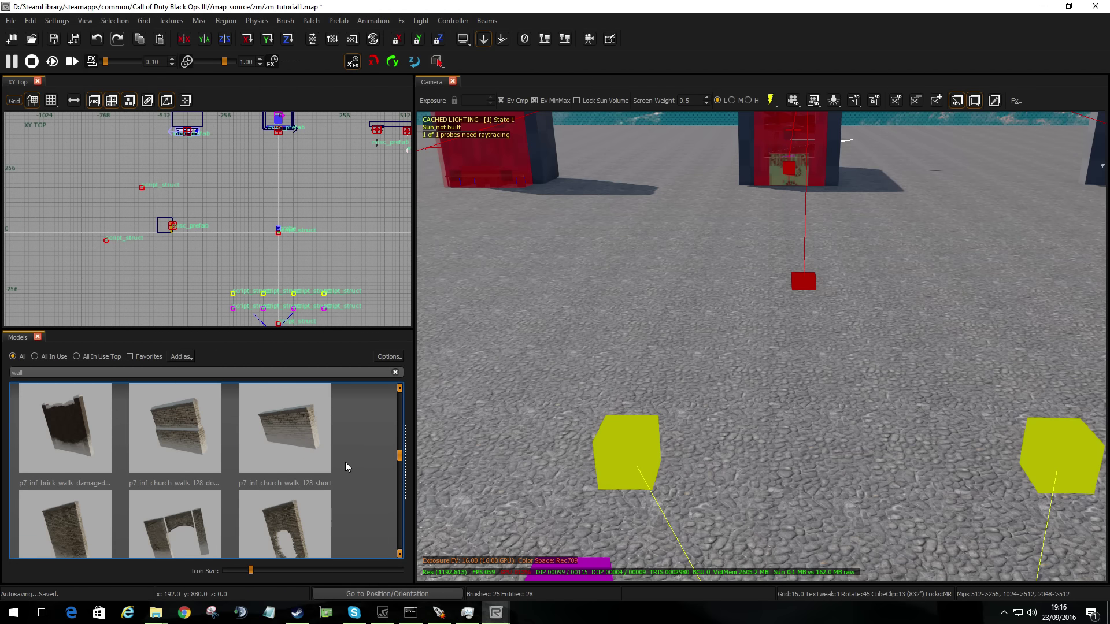
Step: Place two p7_inf_church_walls_128_short models on the cobblestone floor in the camera view, and deselect them
{"action": "left_click", "coordinate": [288, 437]}
{"action": "middle_click", "coordinate": [650, 246]}
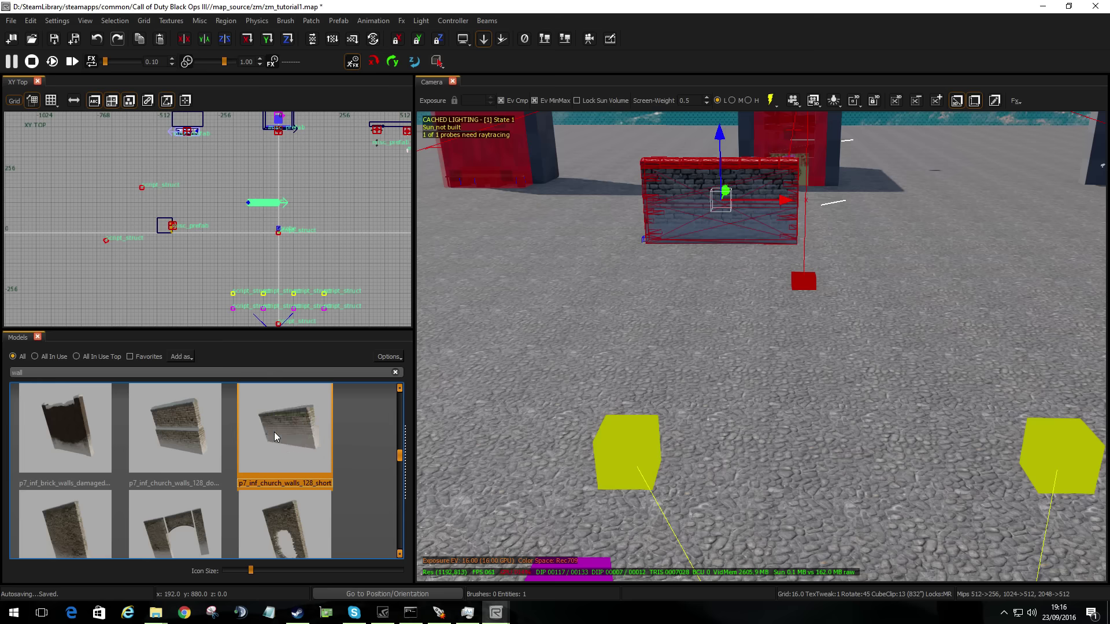
{"action": "left_click", "coordinate": [682, 268]}
{"action": "key", "text": "Escape"}
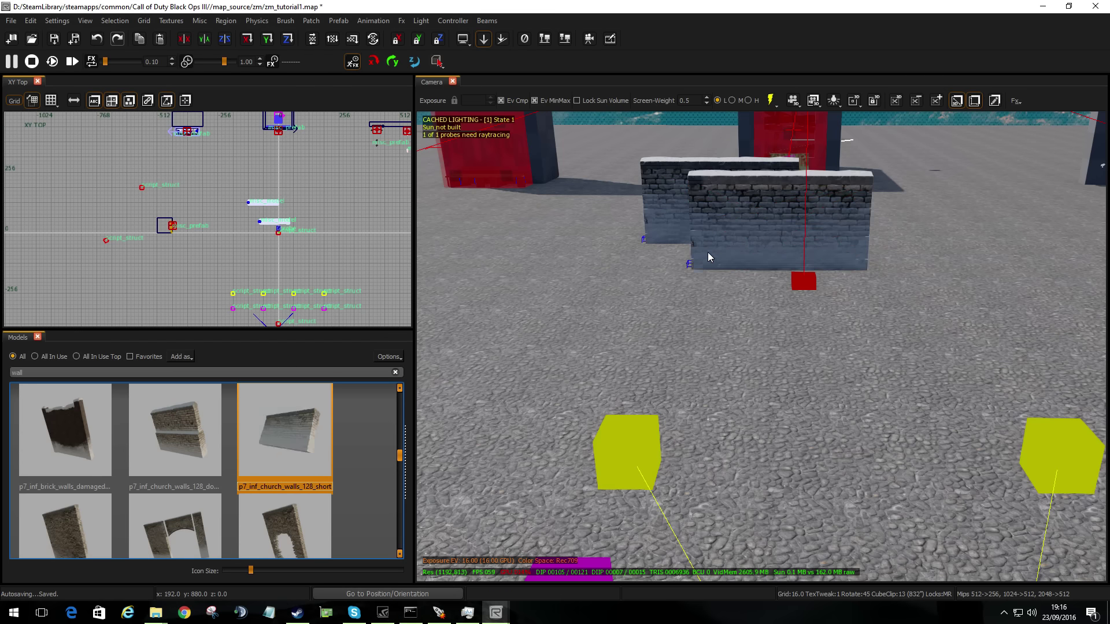
Step: Move the rear church wall beside the front one, to origin X -208, Y 75.3
{"action": "right_click_drag", "start_coordinate": [714, 285], "coordinate": [713, 189]}
{"action": "key", "text": "w"}
{"action": "right_click_drag", "start_coordinate": [693, 491], "coordinate": [699, 413]}
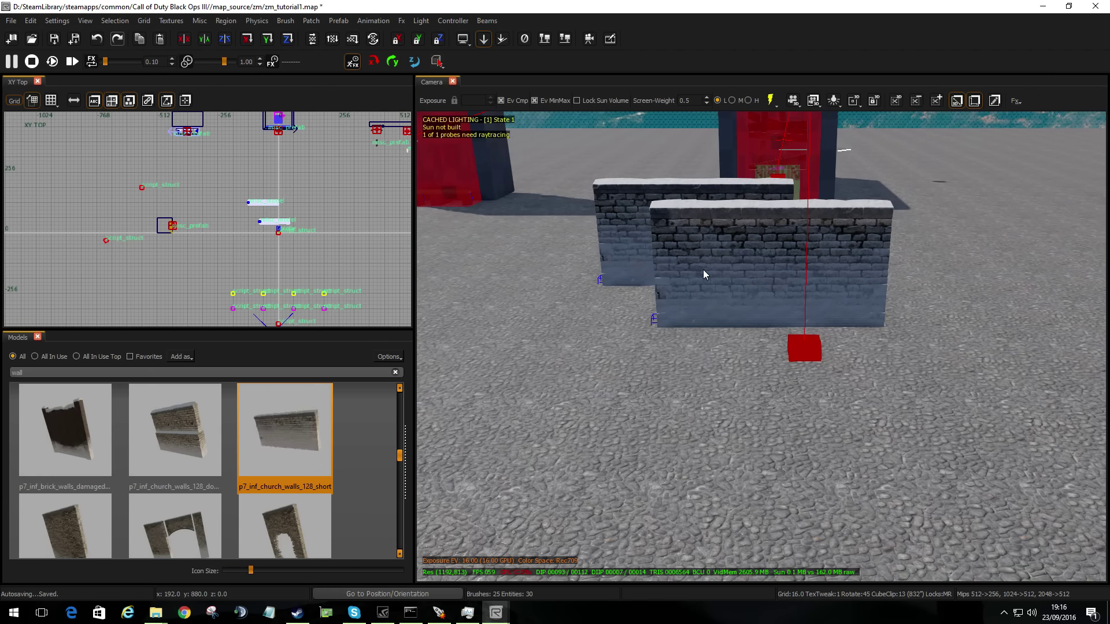
{"action": "left_click", "coordinate": [617, 190]}
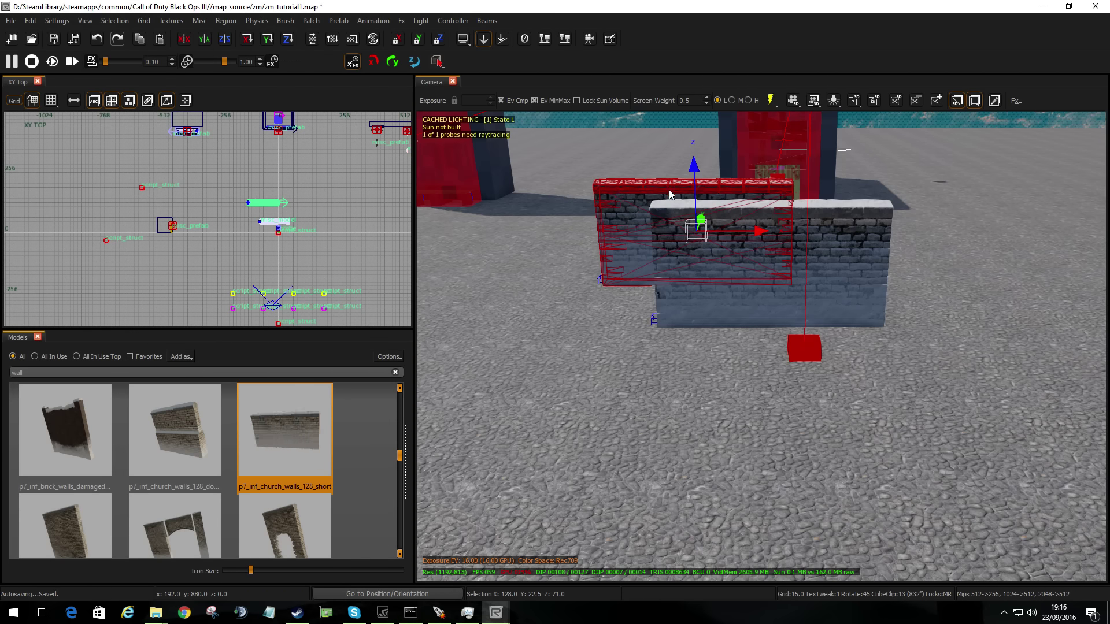
{"action": "left_click_drag", "start_coordinate": [756, 230], "coordinate": [573, 299]}
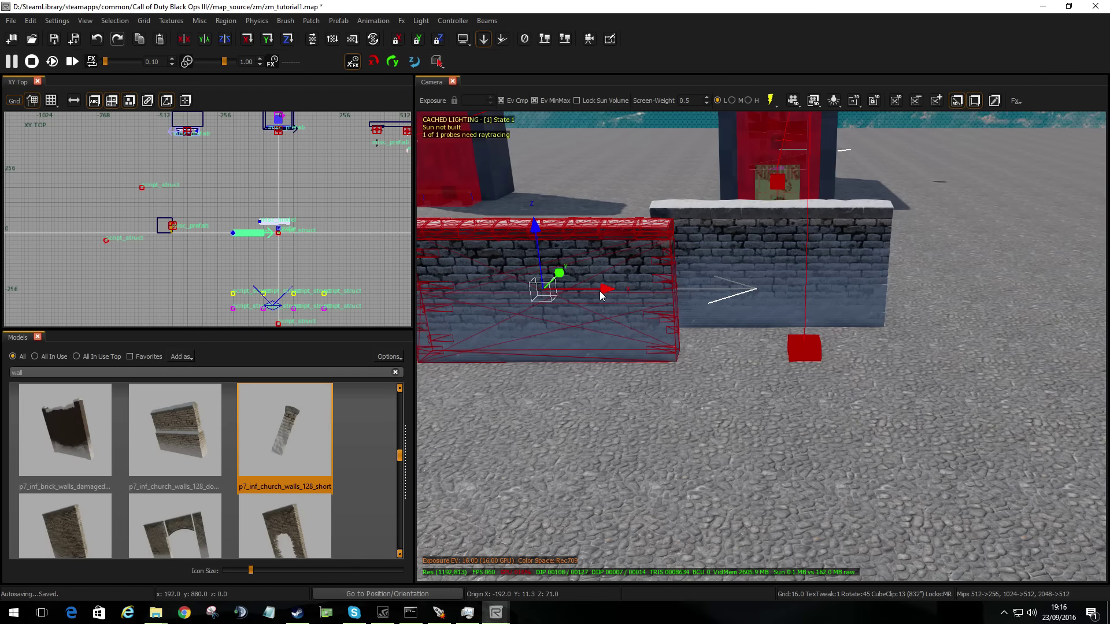
{"action": "mouse_move", "coordinate": [244, 235]}
{"action": "left_mouse_down"}
{"action": "mouse_move", "coordinate": [227, 201]}
{"action": "mouse_move", "coordinate": [248, 238]}
{"action": "mouse_move", "coordinate": [259, 209]}
{"action": "mouse_move", "coordinate": [273, 253]}
{"action": "mouse_move", "coordinate": [277, 220]}
{"action": "mouse_move", "coordinate": [273, 238]}
{"action": "mouse_move", "coordinate": [242, 244]}
{"action": "mouse_move", "coordinate": [250, 220]}
{"action": "left_mouse_up"}
Step: Move the selected church wall against the dark pillar with the green panel, and deselect it
{"action": "right_click_drag", "start_coordinate": [648, 326], "coordinate": [509, 324]}
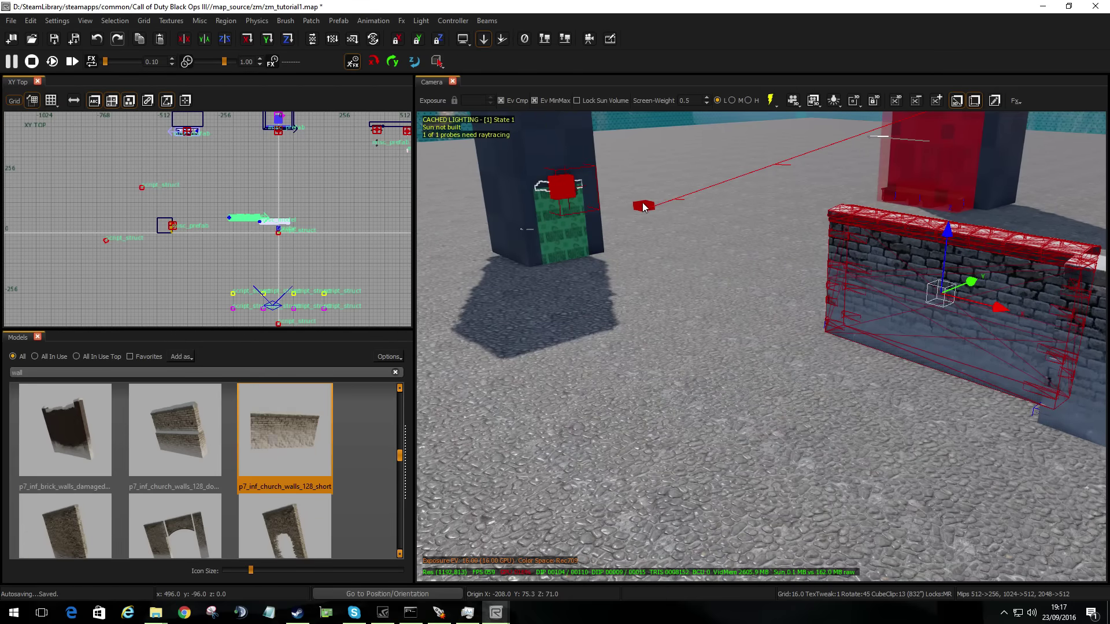
{"action": "right_click_drag", "start_coordinate": [716, 252], "coordinate": [717, 216]}
{"action": "right_click_drag", "start_coordinate": [586, 229], "coordinate": [581, 262]}
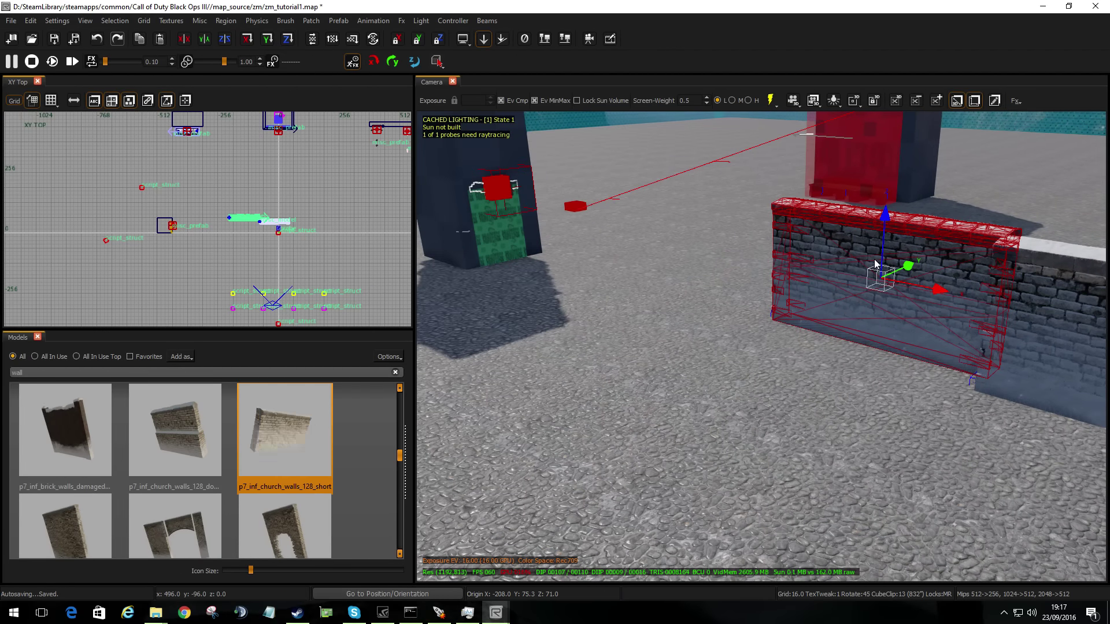
{"action": "left_click_drag", "start_coordinate": [919, 280], "coordinate": [613, 237]}
{"action": "key", "text": "Escape"}
Step: Move the second church wall flush with the end of the first, to origin X -320, Y 75.3, and deselect it
{"action": "left_click", "coordinate": [1041, 312], "text": "shift"}
{"action": "left_click_drag", "start_coordinate": [1093, 318], "coordinate": [908, 295]}
{"action": "right_click_drag", "start_coordinate": [948, 333], "coordinate": [837, 333]}
{"action": "left_click_drag", "start_coordinate": [1018, 307], "coordinate": [857, 273]}
{"action": "scroll", "coordinate": [220, 242], "scroll_direction": "up", "scroll_amount": 6}
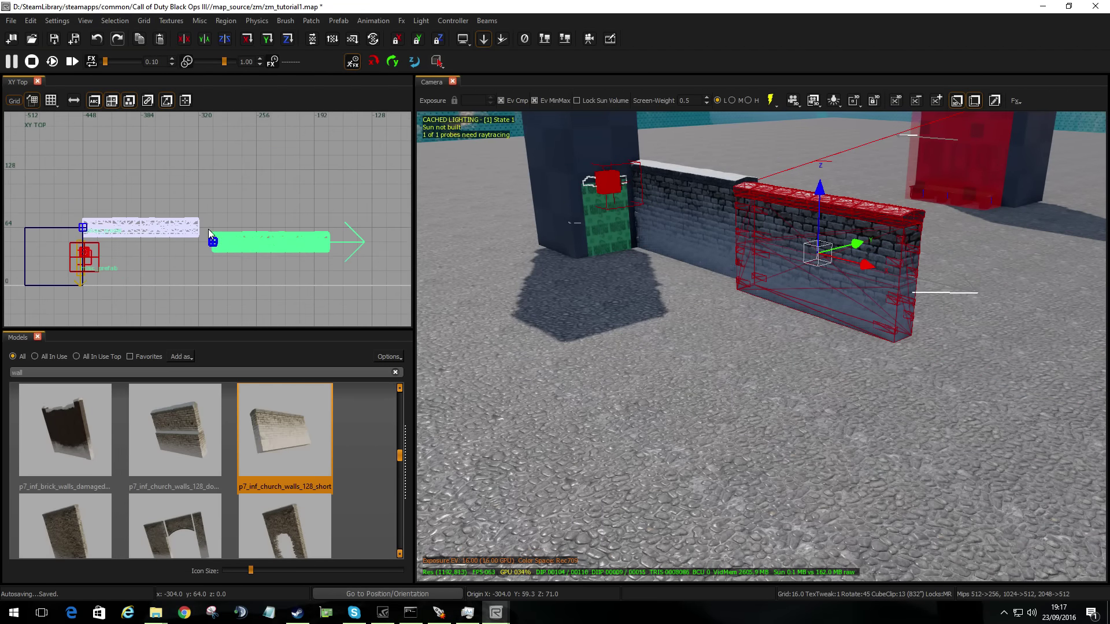
{"action": "left_click_drag", "start_coordinate": [215, 242], "coordinate": [207, 220]}
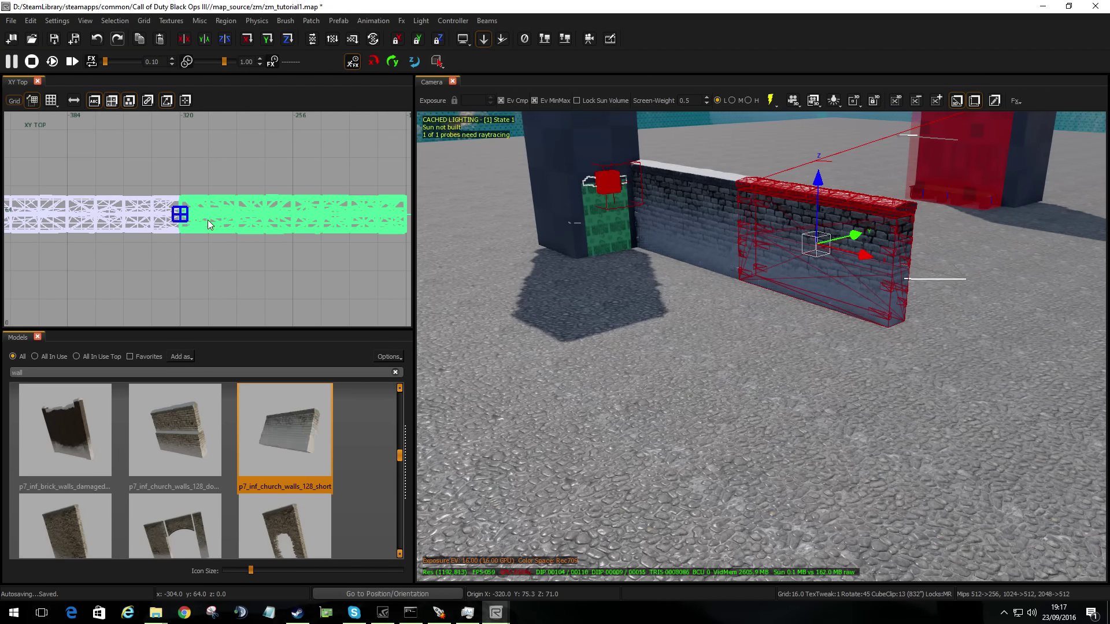
{"action": "key", "text": "Escape"}
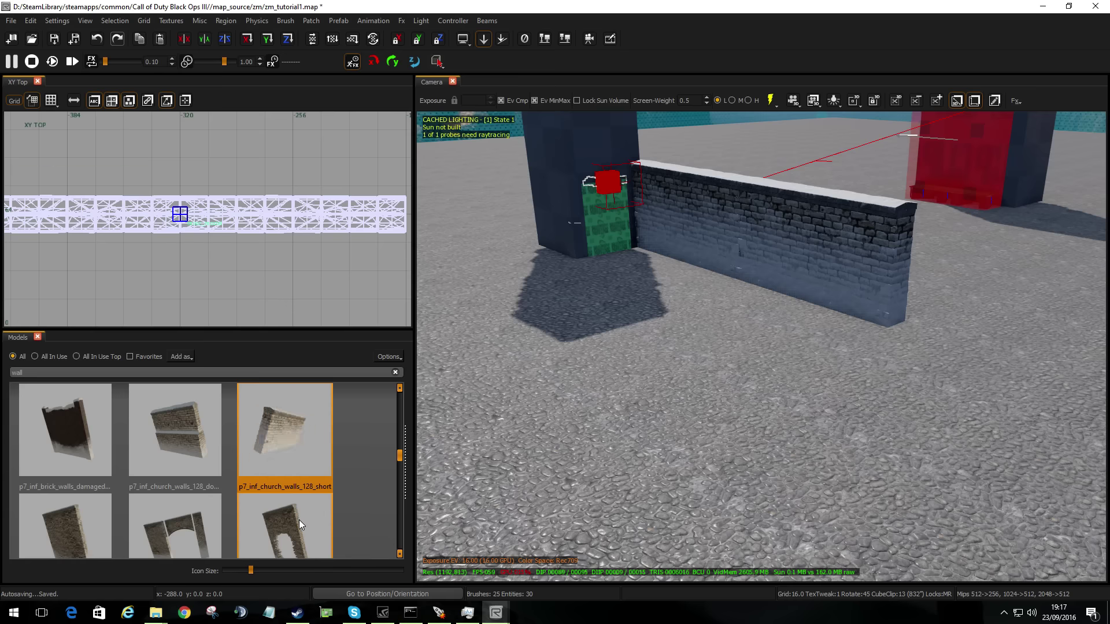
Step: Place the tall church wall model with the broken opening on the floor beyond the end of the joined walls
{"action": "left_click_drag", "start_coordinate": [294, 522], "coordinate": [945, 386]}
{"action": "mouse_move", "coordinate": [946, 386]}
{"action": "right_mouse_down"}
{"action": "mouse_move", "coordinate": [1041, 394]}
{"action": "mouse_move", "coordinate": [945, 254]}
{"action": "mouse_move", "coordinate": [946, 387]}
{"action": "right_mouse_up"}
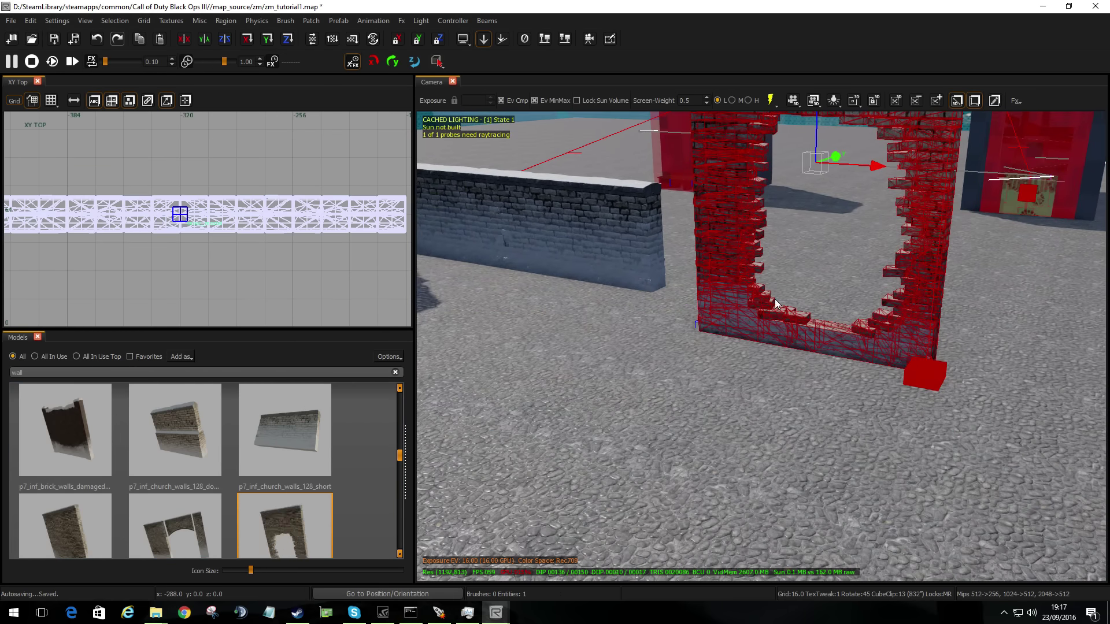
Step: Move the tall church wall with the broken opening flush against the end of the joined walls, and deselect it
{"action": "scroll", "coordinate": [278, 248], "scroll_direction": "down", "scroll_amount": 4}
{"action": "right_click_drag", "start_coordinate": [279, 248], "coordinate": [206, 262]}
{"action": "left_click_drag", "start_coordinate": [332, 277], "coordinate": [286, 242]}
{"action": "key", "text": "Escape"}
Step: Place another p7_inf_church_walls_128_short model and move it in line with the row, against the free side of the tall wall
{"action": "scroll", "coordinate": [318, 431], "scroll_direction": "down", "scroll_amount": 10}
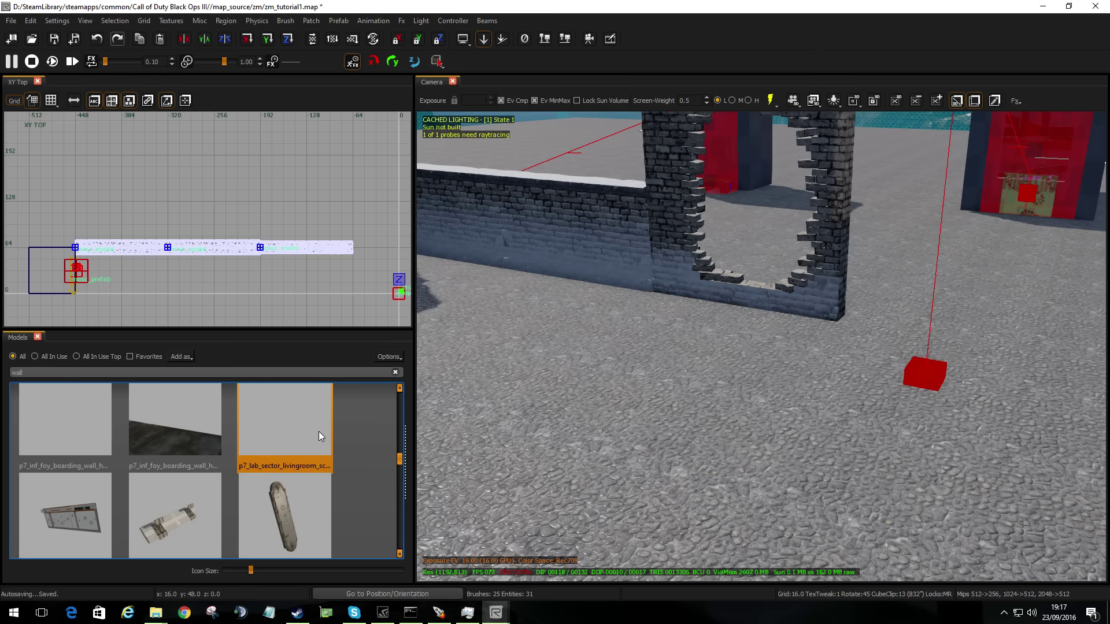
{"action": "scroll", "coordinate": [318, 432], "scroll_direction": "up", "scroll_amount": 10}
{"action": "scroll", "coordinate": [315, 436], "scroll_direction": "down", "scroll_amount": 2}
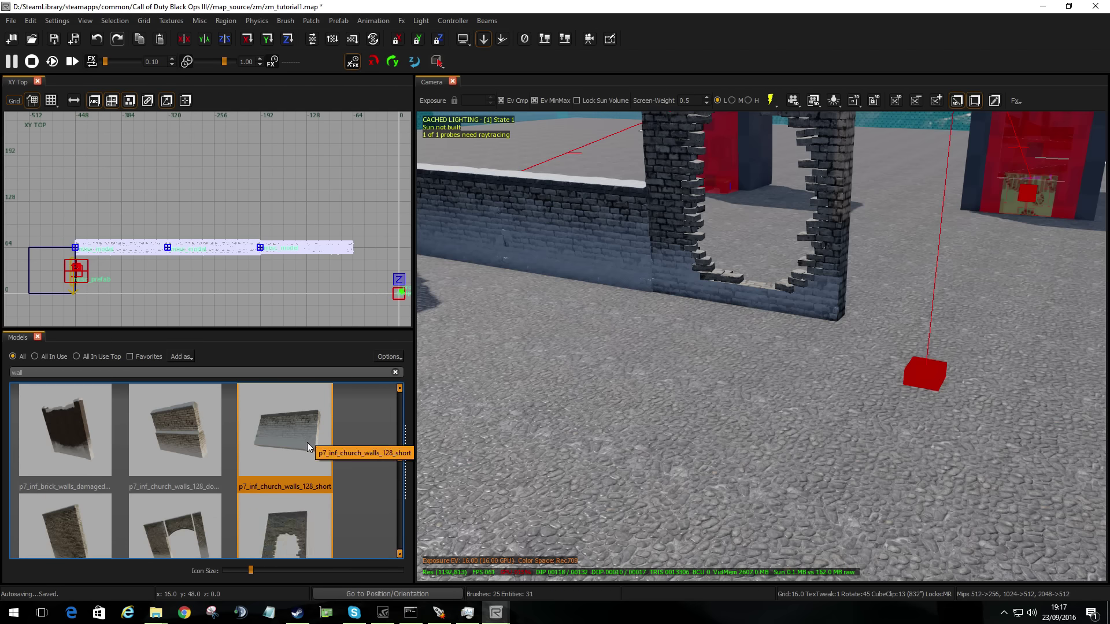
{"action": "left_click_drag", "start_coordinate": [307, 443], "coordinate": [575, 226]}
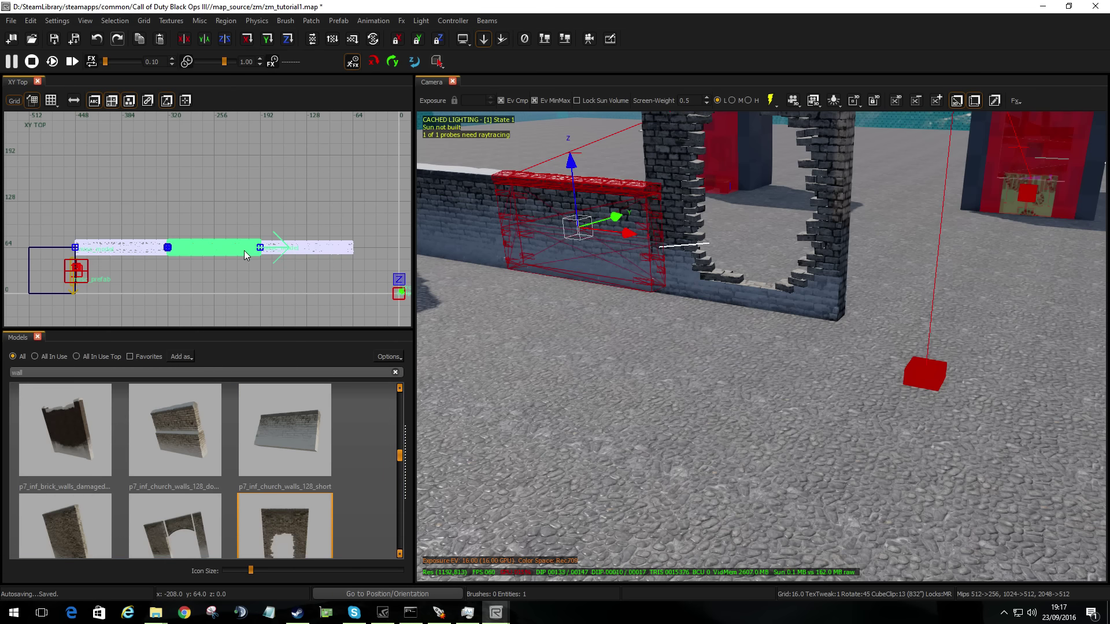
{"action": "left_click_drag", "start_coordinate": [202, 248], "coordinate": [214, 259]}
{"action": "left_click_drag", "start_coordinate": [334, 262], "coordinate": [404, 238]}
Step: Duplicate the short church wall to continue the row, and clear the selection
{"action": "right_click_drag", "start_coordinate": [393, 231], "coordinate": [18, 193]}
{"action": "key", "text": "space"}
{"action": "key", "text": "Escape"}
{"action": "mouse_move", "coordinate": [817, 201]}
{"action": "right_mouse_down"}
{"action": "mouse_move", "coordinate": [636, 201]}
{"action": "mouse_move", "coordinate": [818, 201]}
{"action": "right_mouse_up"}
Step: Select all the church wall models along the row together
{"action": "left_click", "coordinate": [703, 183]}
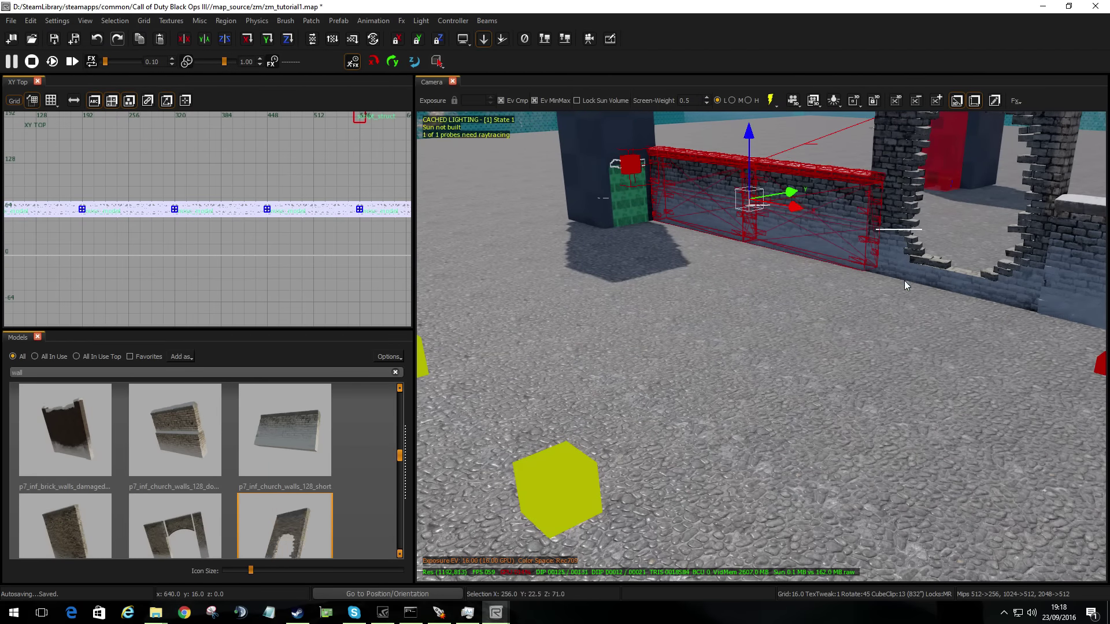
{"action": "left_click", "coordinate": [896, 257], "text": "shift"}
{"action": "right_click_drag", "start_coordinate": [896, 257], "coordinate": [751, 254]}
{"action": "left_click", "coordinate": [823, 241], "text": "shift"}
{"action": "left_click", "coordinate": [730, 272], "text": "shift"}
{"action": "left_click", "coordinate": [851, 275], "text": "shift"}
{"action": "left_click", "coordinate": [746, 253], "text": "shift"}
{"action": "left_click", "coordinate": [790, 231], "text": "shift"}
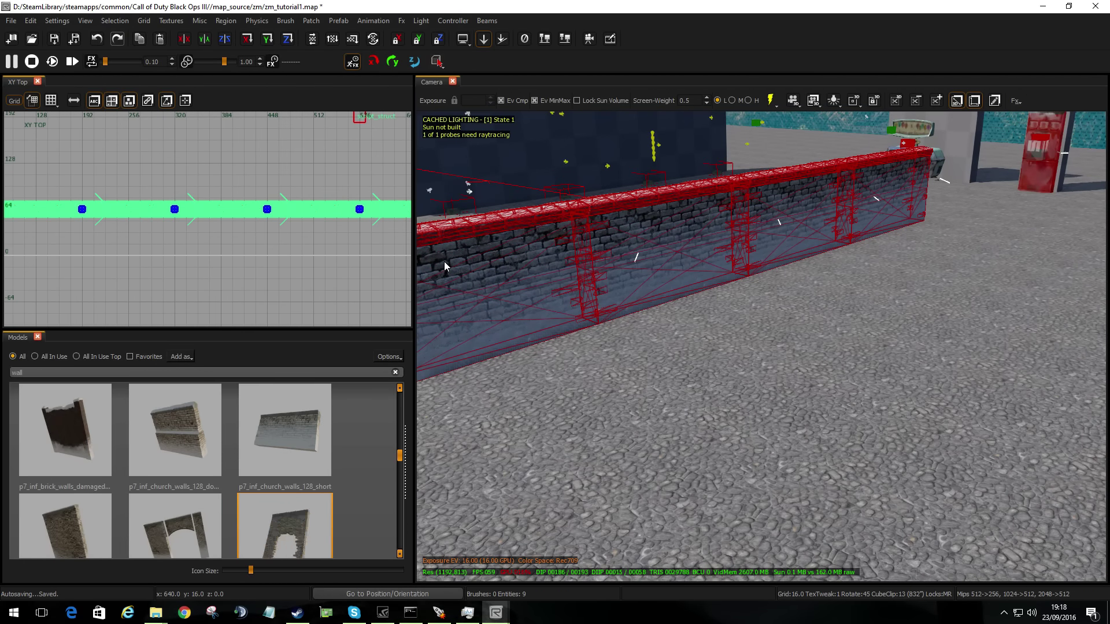
Step: Replace the models browser with the effects browser, place a fire effect on the ground in front of the church walls, and deselect it
{"action": "left_click", "coordinate": [37, 337]}
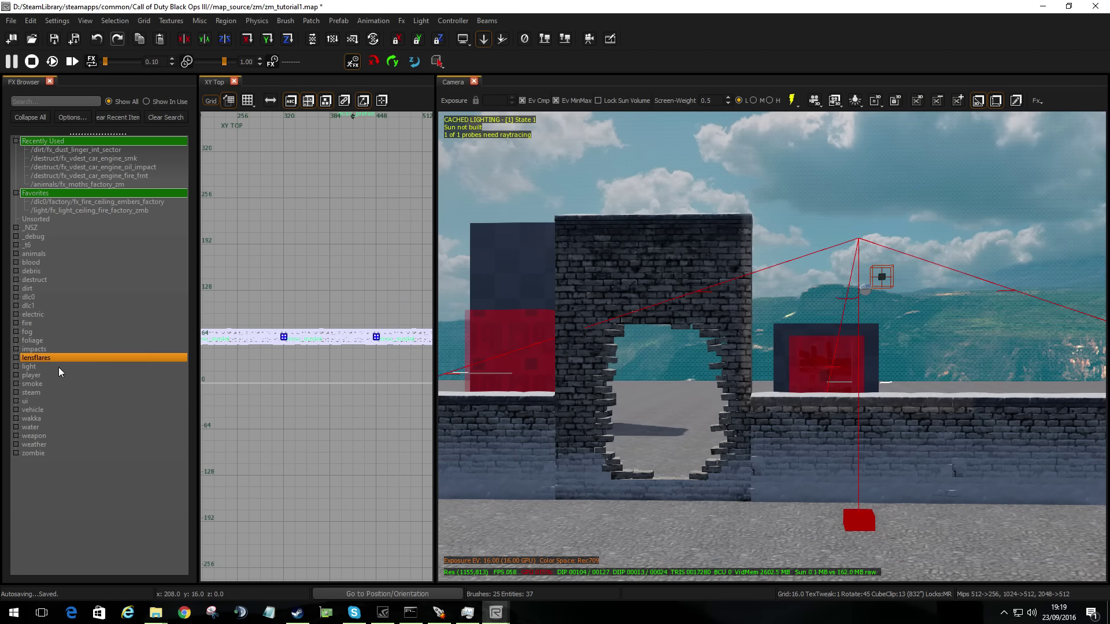
{"action": "left_click", "coordinate": [16, 453]}
{"action": "left_click", "coordinate": [16, 384]}
{"action": "left_click", "coordinate": [16, 323]}
{"action": "scroll", "coordinate": [99, 347], "scroll_direction": "down", "scroll_amount": 5}
{"action": "left_click_drag", "start_coordinate": [88, 453], "coordinate": [753, 471]}
{"action": "key", "text": "Escape"}
{"action": "right_click_drag", "start_coordinate": [752, 473], "coordinate": [737, 491]}
{"action": "key", "text": "w"}
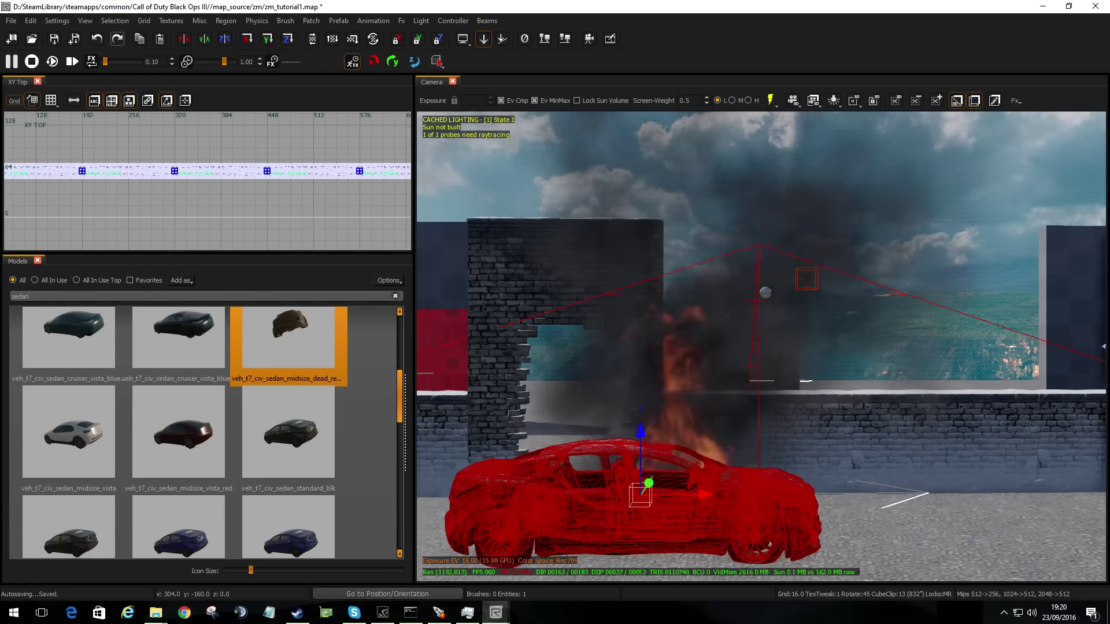
Step: Move the wrecked midsize sedan 176 units along negative X, shift the fire effect onto its bonnet, and clear the selection
{"action": "mouse_move", "coordinate": [792, 472]}
{"action": "right_mouse_down"}
{"action": "mouse_move", "coordinate": [792, 439]}
{"action": "mouse_move", "coordinate": [792, 471]}
{"action": "right_mouse_up"}
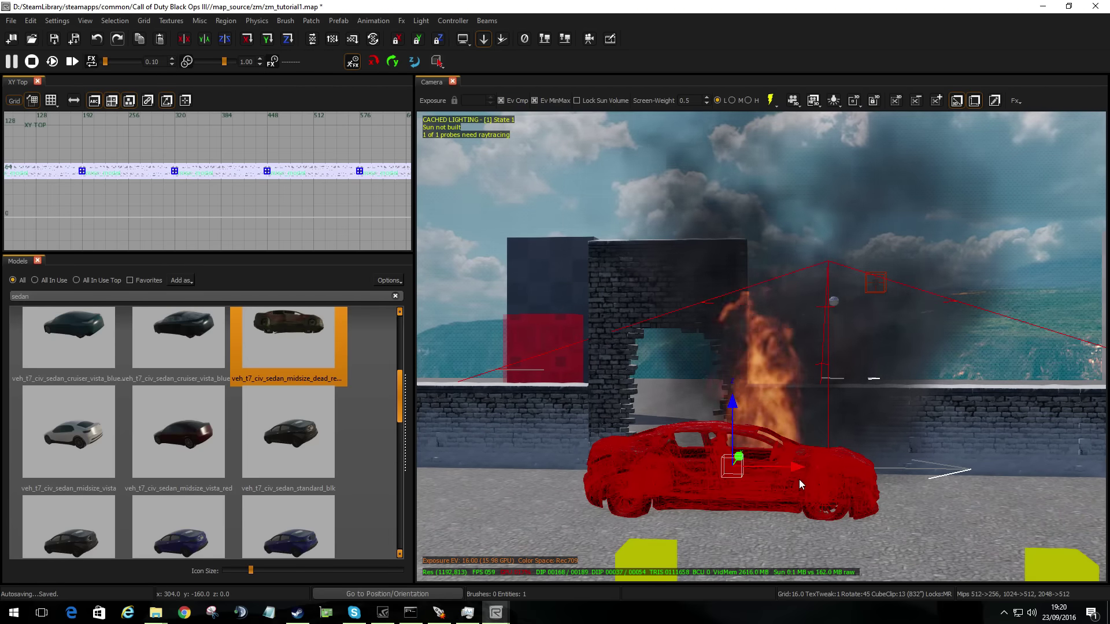
{"action": "left_click_drag", "start_coordinate": [795, 466], "coordinate": [518, 457]}
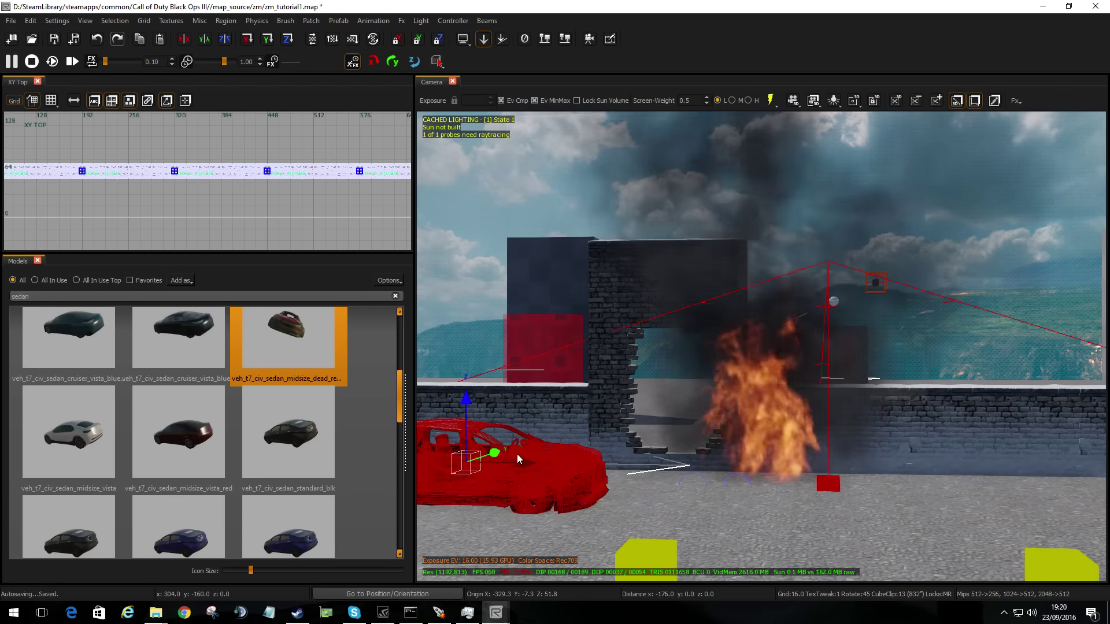
{"action": "left_click_drag", "start_coordinate": [763, 462], "coordinate": [540, 454]}
{"action": "key", "text": "Escape"}
{"action": "right_click_drag", "start_coordinate": [856, 404], "coordinate": [809, 404]}
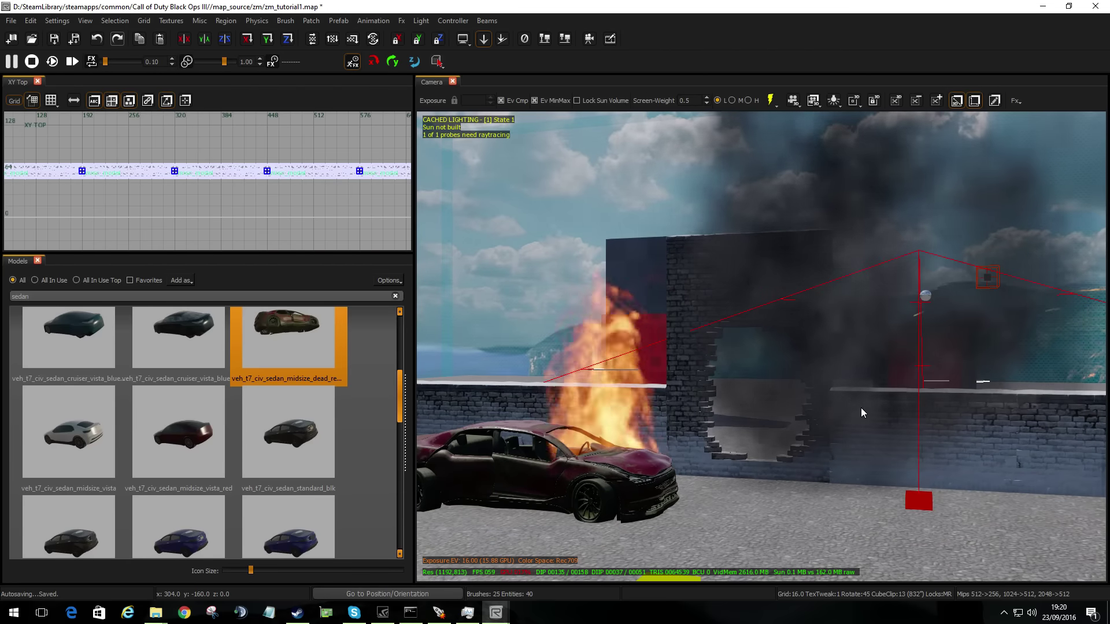
Step: Step the playback of the placed effects
{"action": "left_click", "coordinate": [73, 62]}
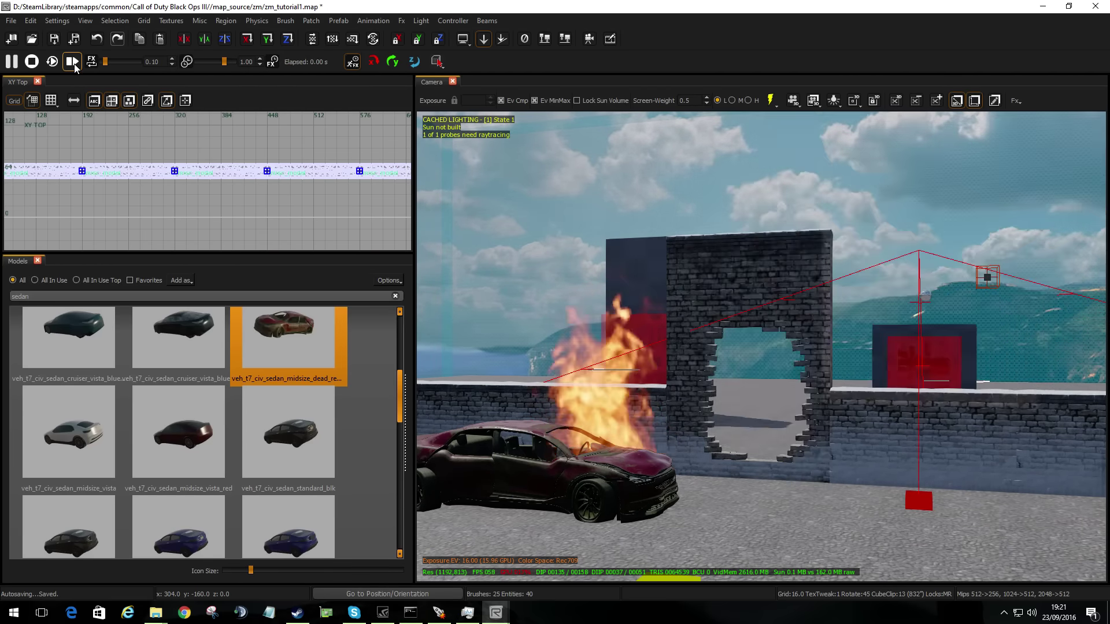